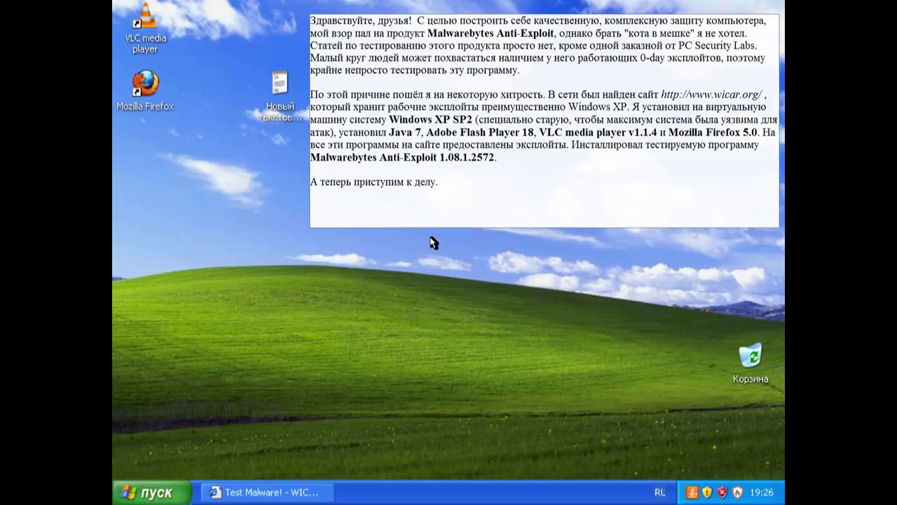
# Open Malwarebytes Anti-Exploit and review its list of shielded applications.
pyautogui.click(430, 236)
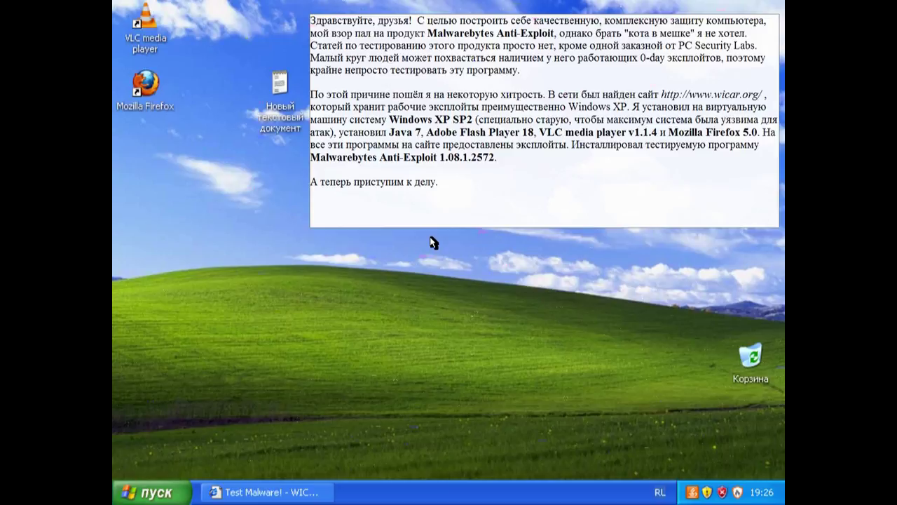
pyautogui.doubleClick(737, 491)
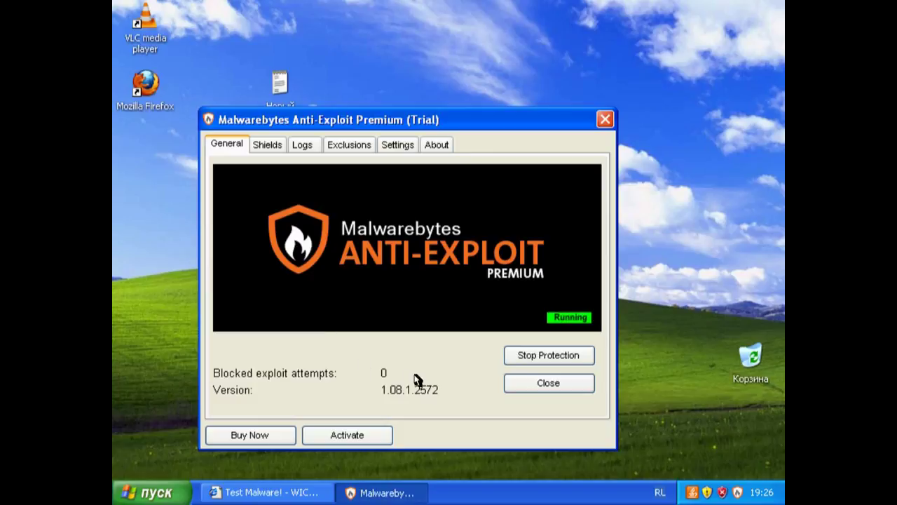
pyautogui.click(268, 147)
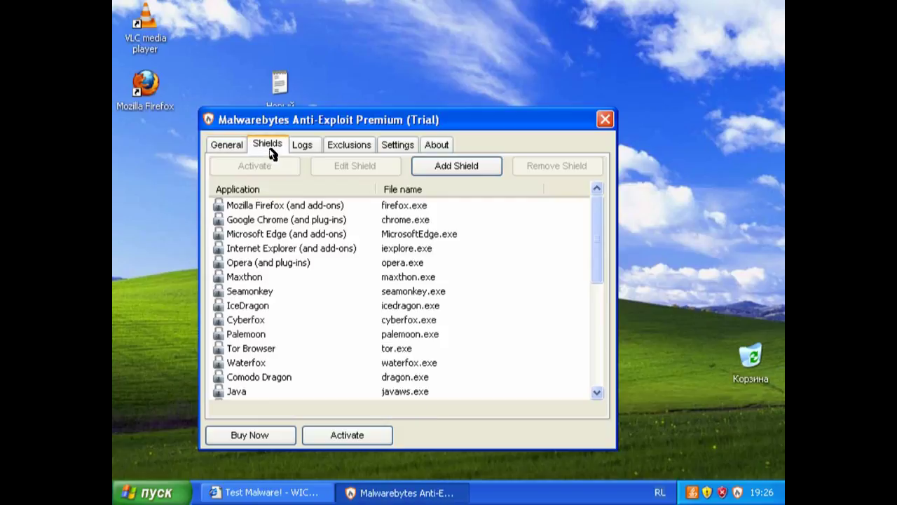
pyautogui.moveTo(596, 220); pyautogui.dragTo(406, 134)
# Open the advanced settings and review the OS Bypass, Advanced Memory and Application Behavior protection options.
pyautogui.click(398, 145)
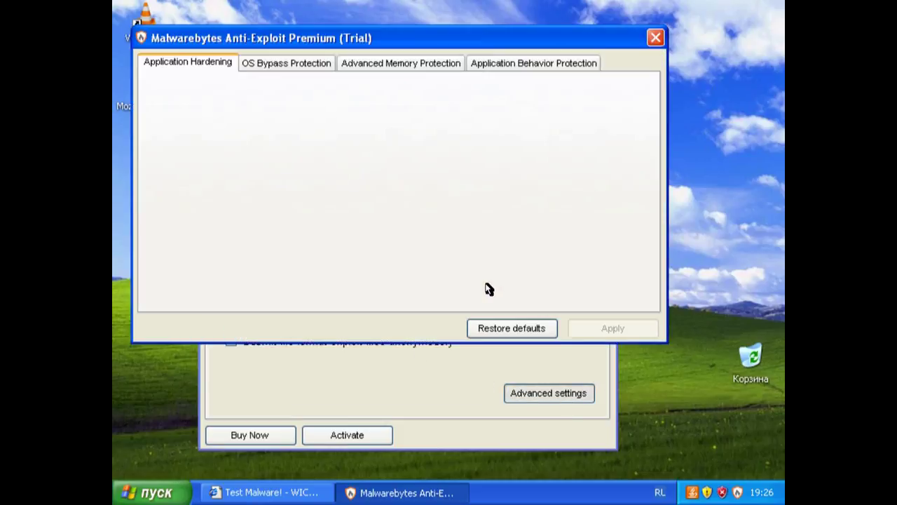
pyautogui.click(319, 63)
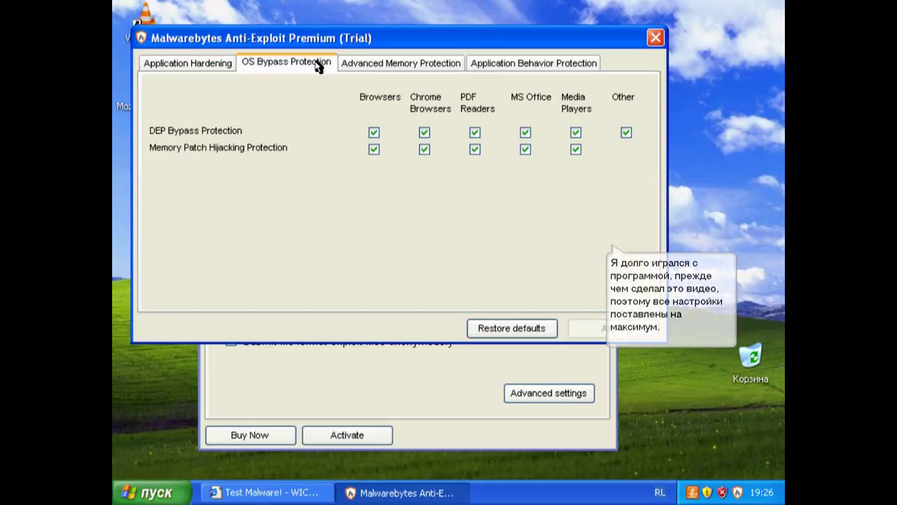
pyautogui.click(392, 63)
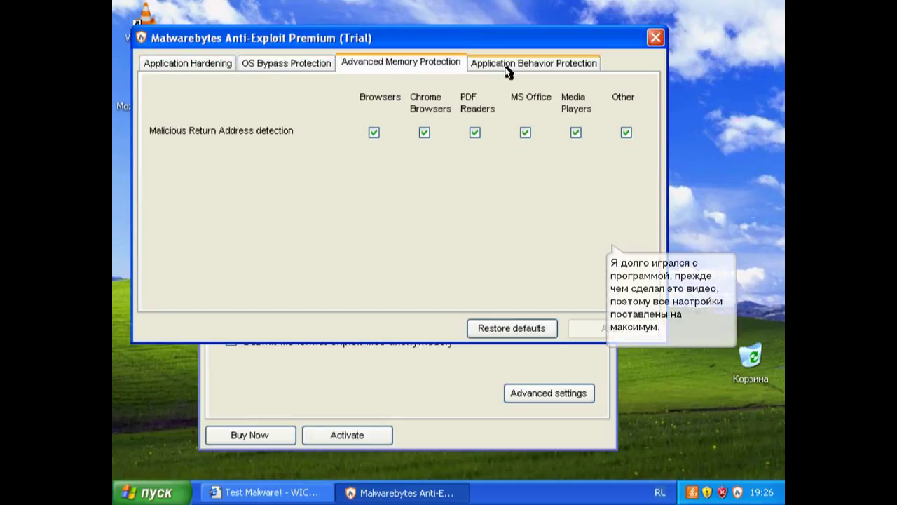
pyautogui.click(506, 69)
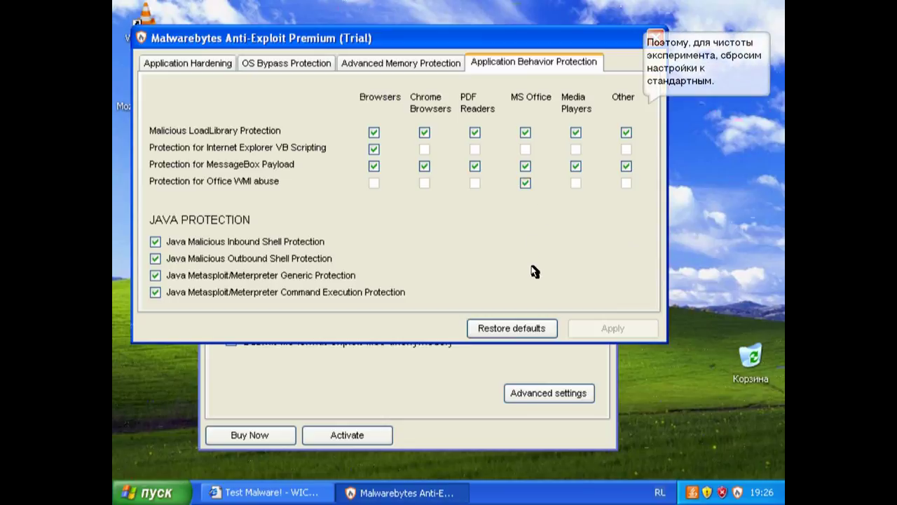
# Restore the advanced protection settings to their defaults, check every protection category, and close Malwarebytes Anti-Exploit.
pyautogui.click(210, 63)
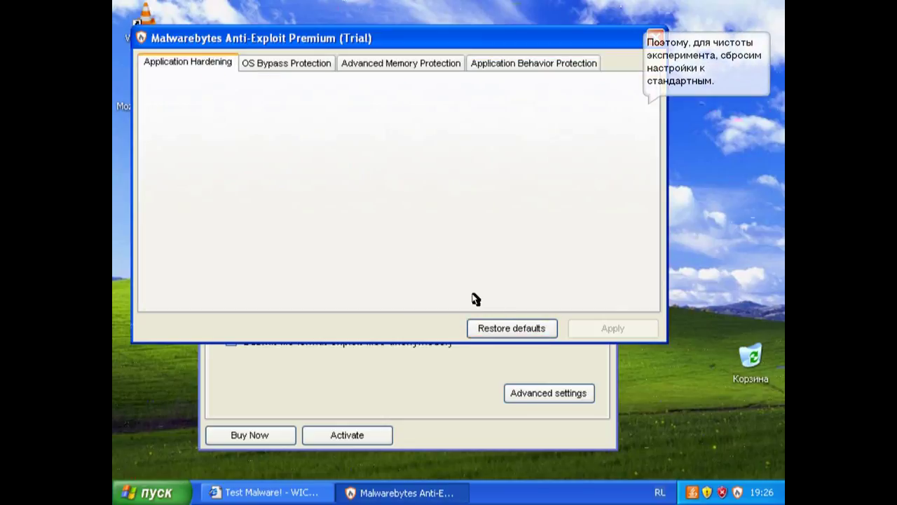
pyautogui.click(286, 61)
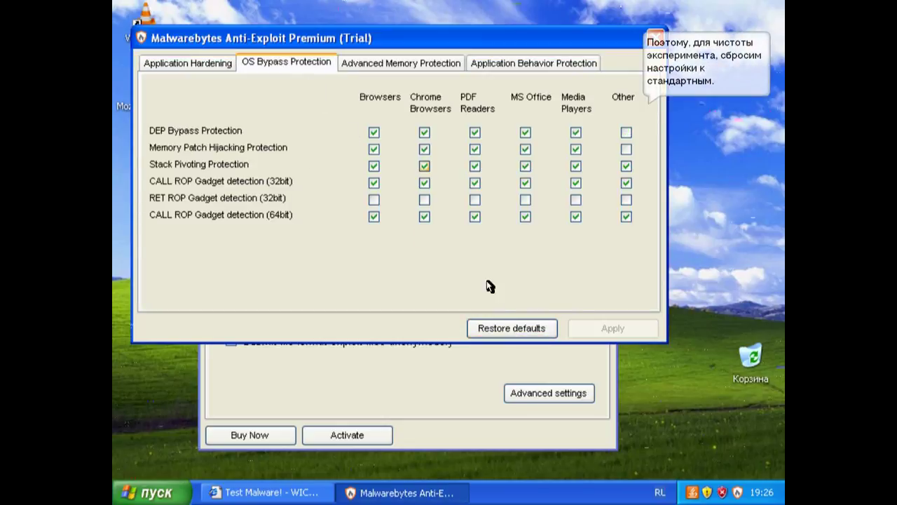
pyautogui.click(389, 63)
pyautogui.click(520, 67)
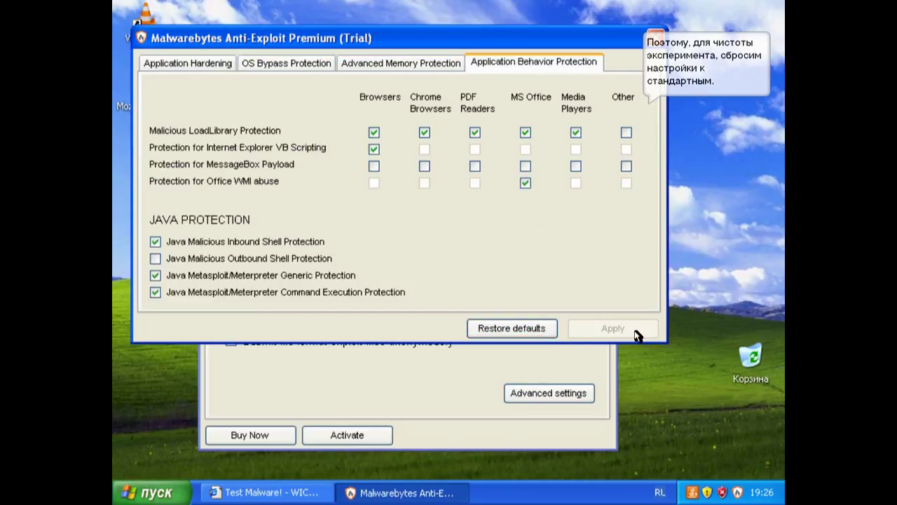
pyautogui.click(214, 65)
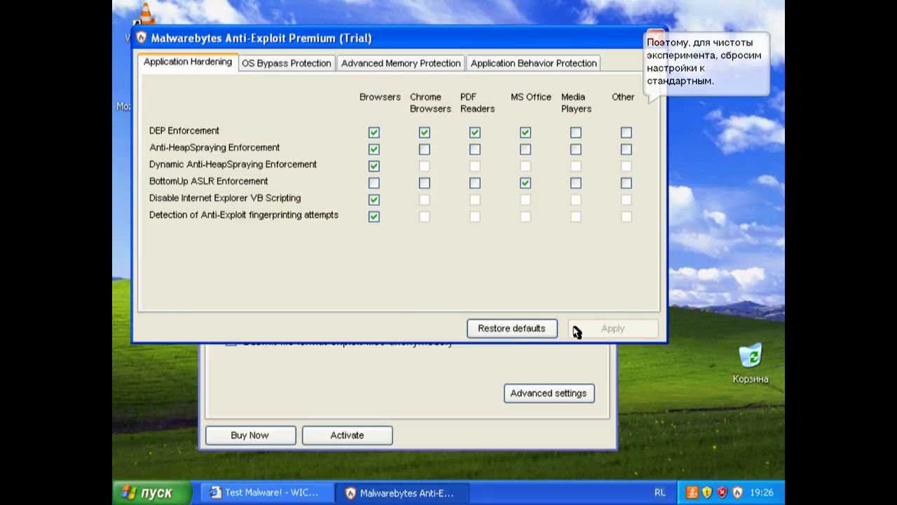
pyautogui.click(655, 38)
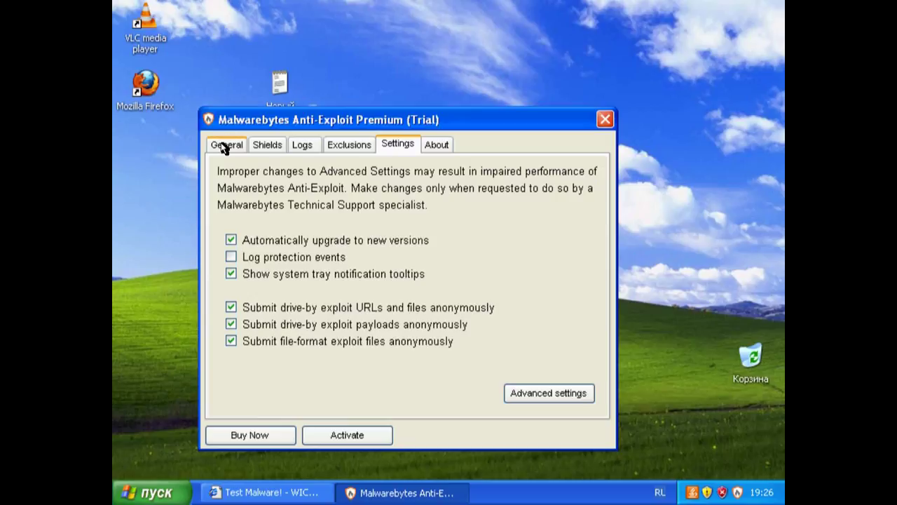
pyautogui.click(224, 146)
pyautogui.click(605, 120)
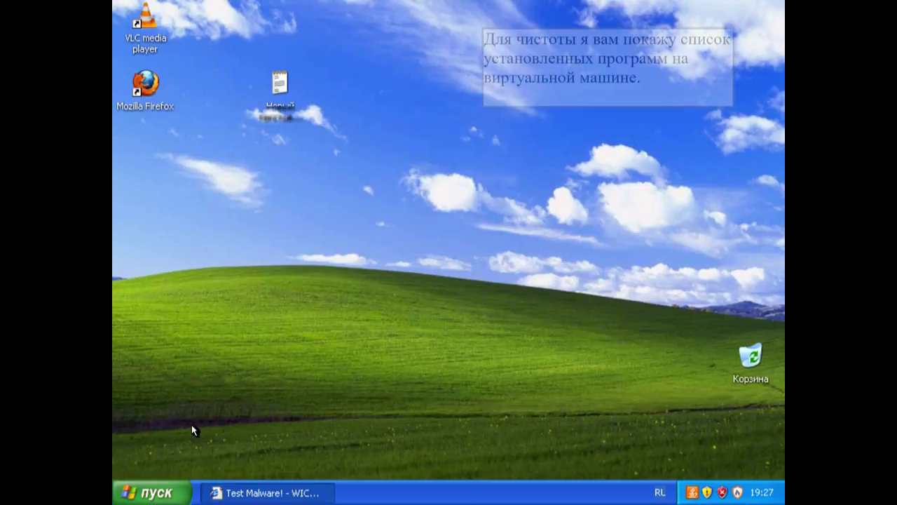
# Examine the list of installed programs in the Control Panel, then close it.
pyautogui.click(149, 492)
pyautogui.click(343, 283)
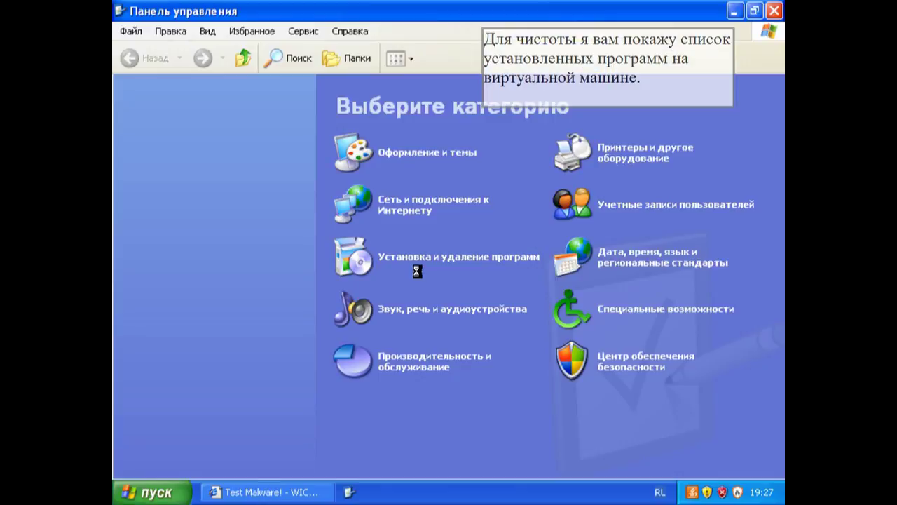
pyautogui.click(415, 274)
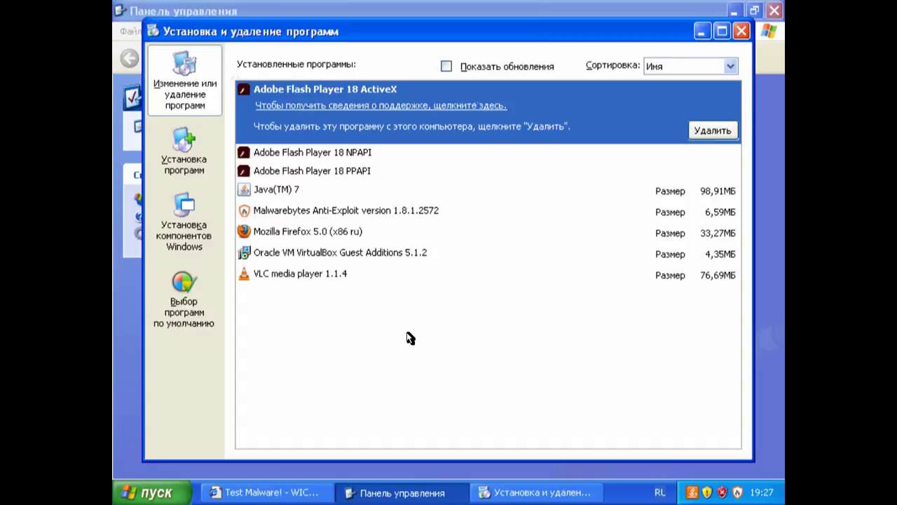
pyautogui.click(741, 33)
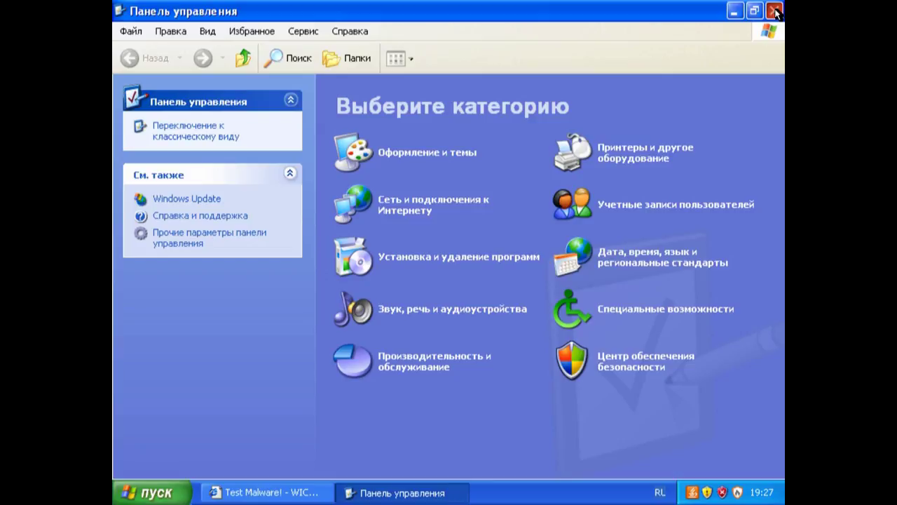
pyautogui.click(775, 11)
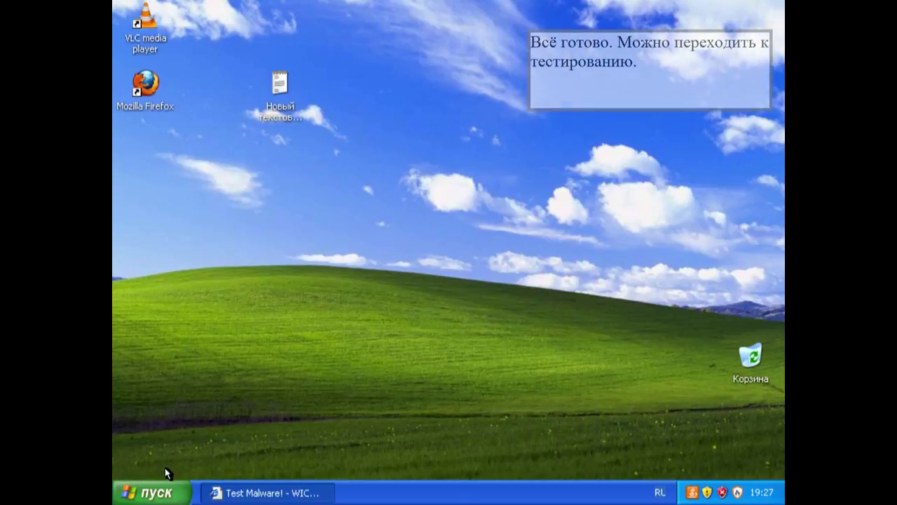
# Open the desktop text document with the test address, then switch to Internet Explorer and bring up WICAR's test payloads.
pyautogui.doubleClick(281, 84)
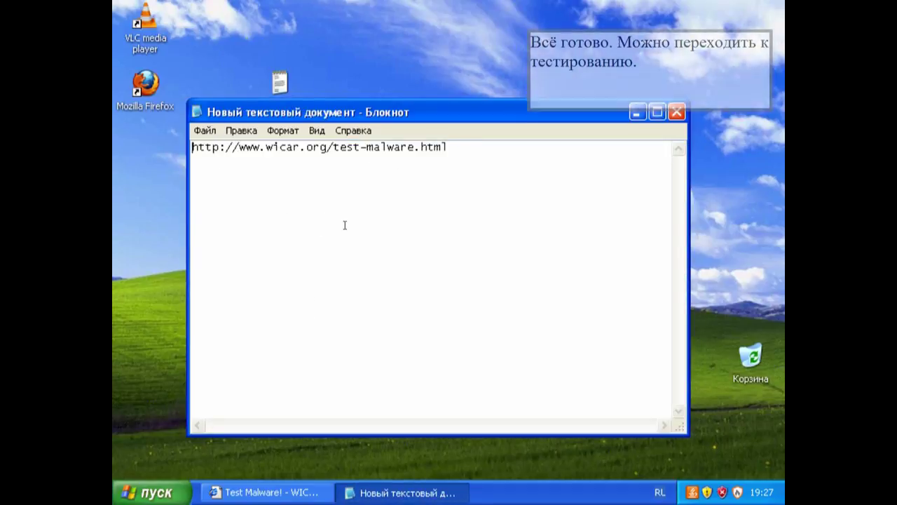
pyautogui.click(286, 491)
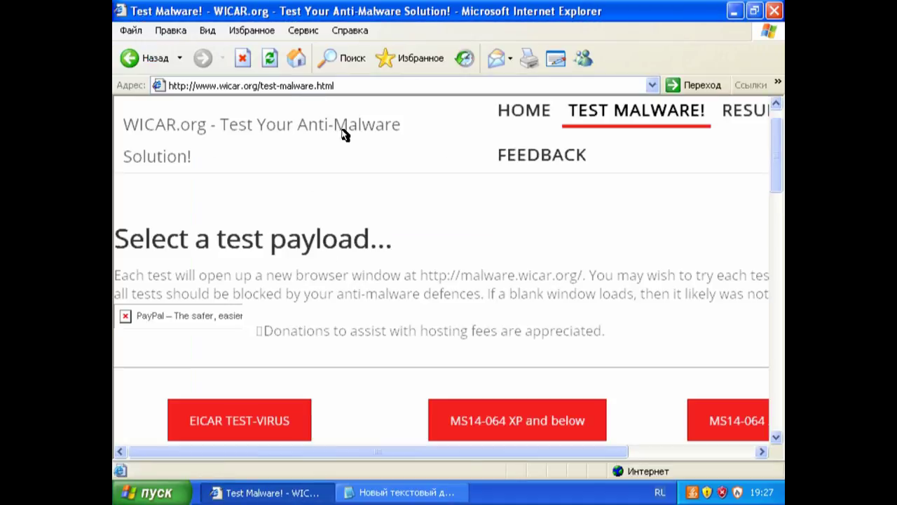
pyautogui.moveTo(776, 141); pyautogui.dragTo(777, 195)
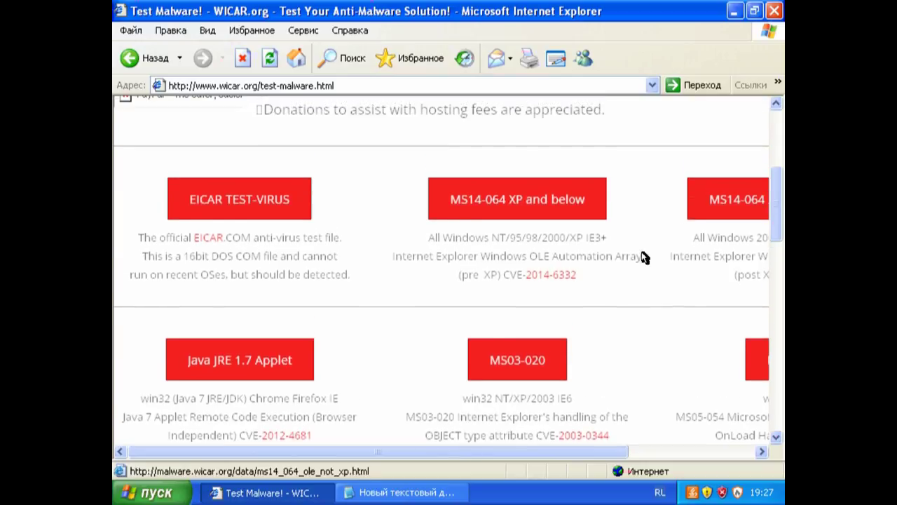
# Run the "MS14-064 2003 to Windows 10" exploit test on the WICAR page and close its test window.
pyautogui.moveTo(423, 454)
pyautogui.mouseDown()
pyautogui.moveTo(540, 453)
pyautogui.moveTo(416, 450)
pyautogui.mouseUp()
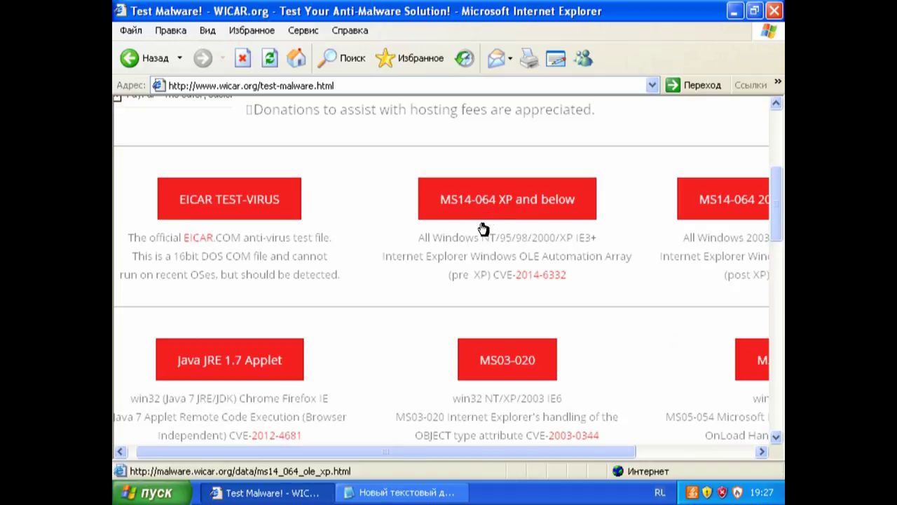
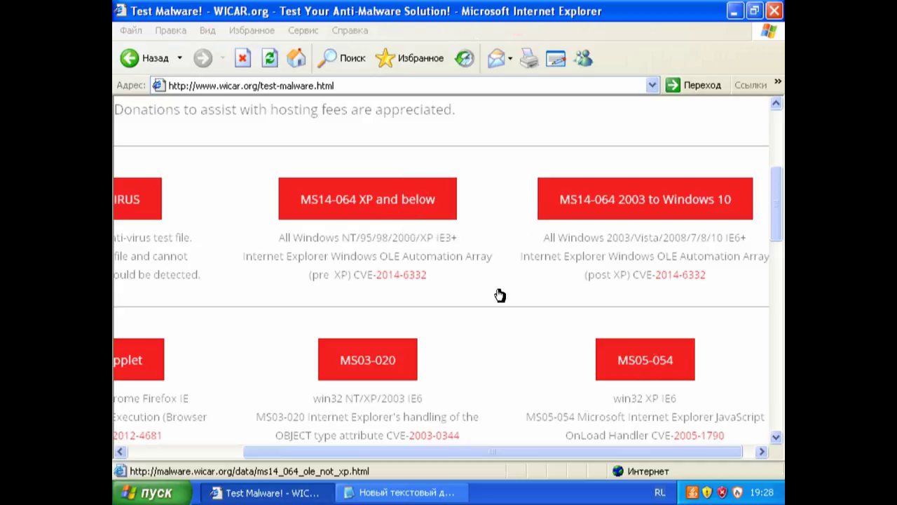
pyautogui.click(531, 254)
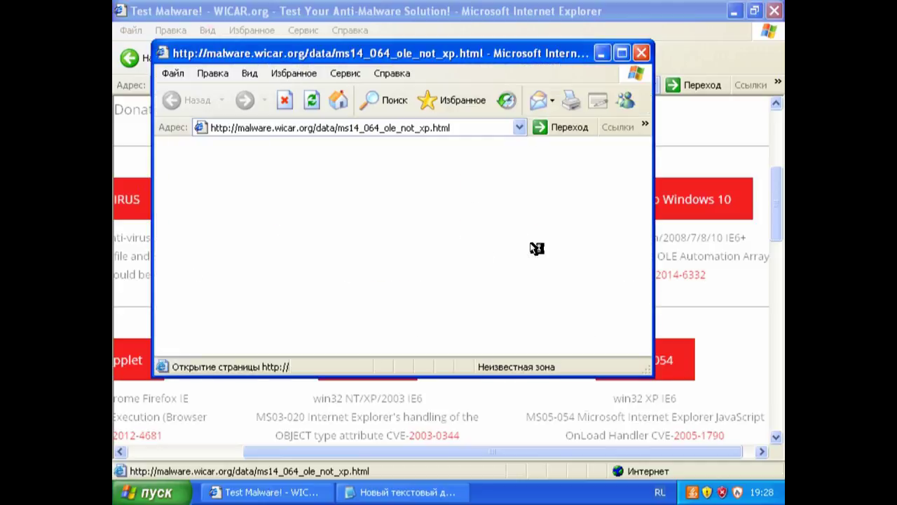
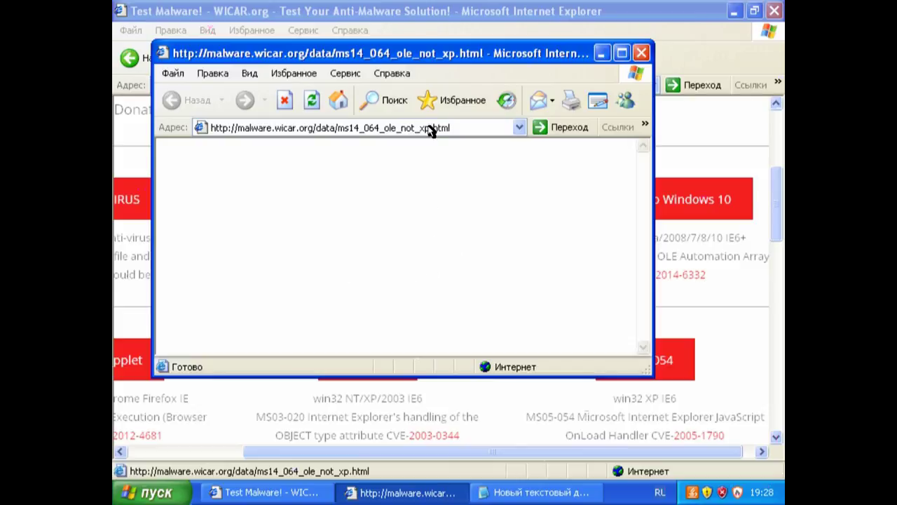
pyautogui.click(640, 53)
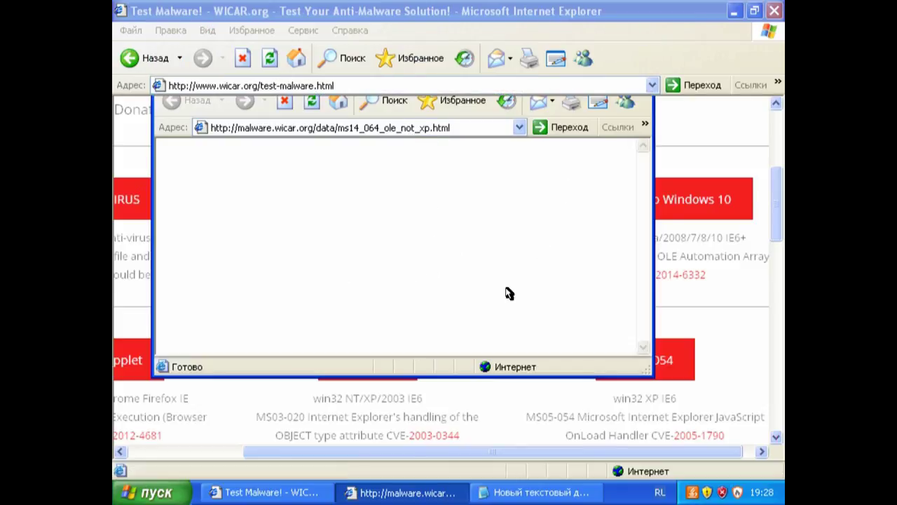
# Run the "Java JRE 1.7 Applet" exploit test, dismiss the Anti-Exploit notifications, and close the test window.
pyautogui.moveTo(413, 456); pyautogui.dragTo(308, 457)
pyautogui.scroll(-1, 260, 375)
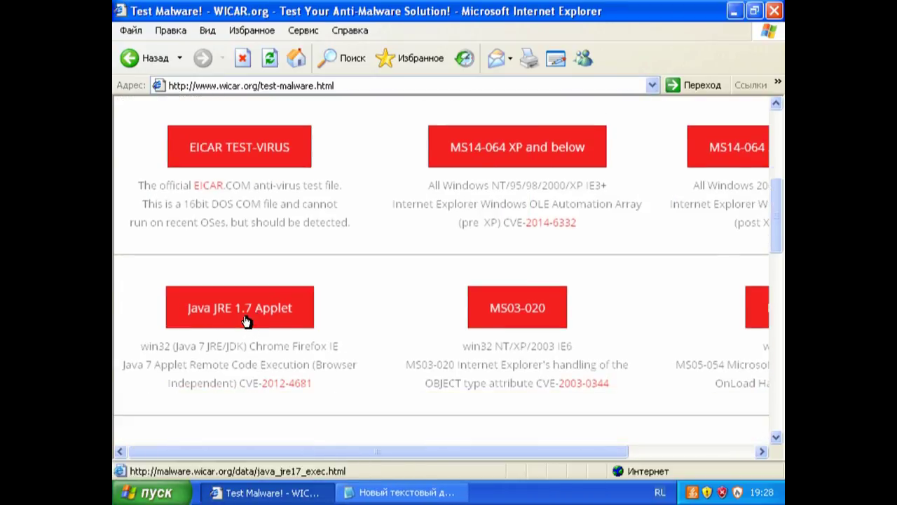
pyautogui.click(357, 360)
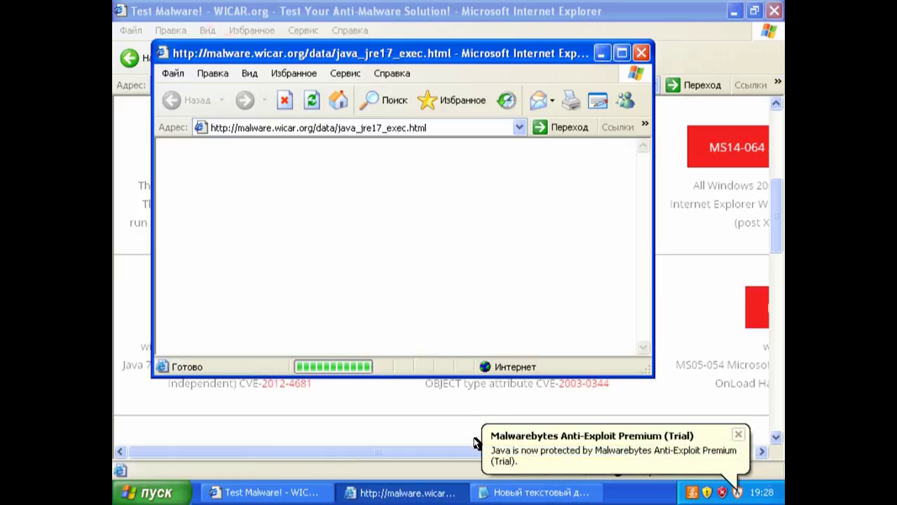
pyautogui.click(740, 436)
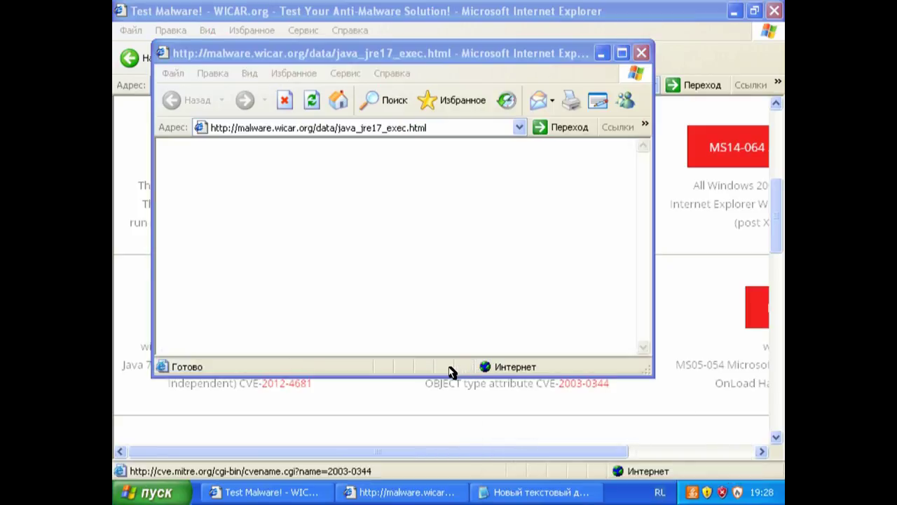
pyautogui.click(482, 56)
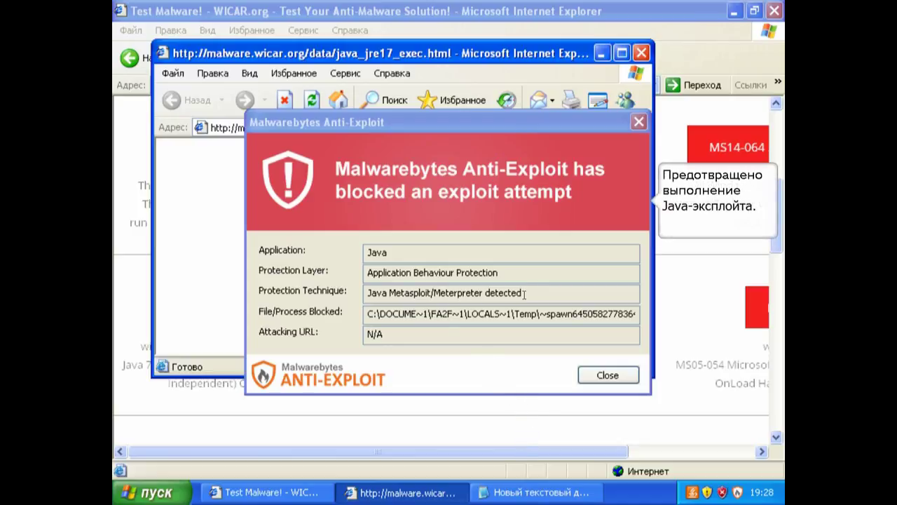
pyautogui.click(607, 377)
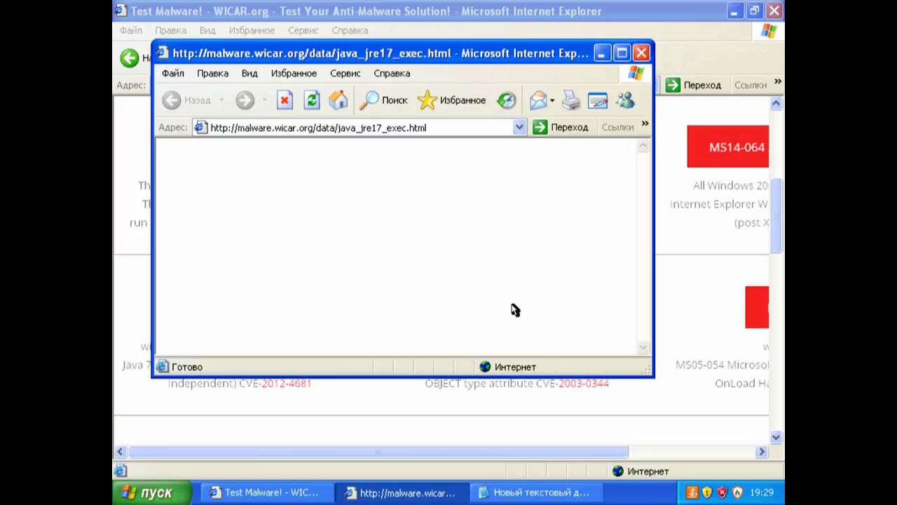
pyautogui.click(642, 54)
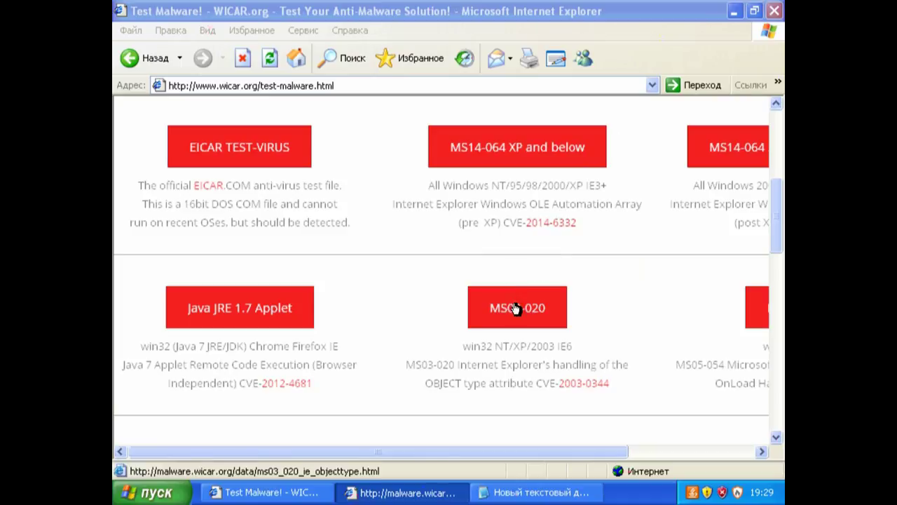
# Run the "MS03-020" exploit test and open Windows Task Manager to inspect the running processes.
pyautogui.moveTo(496, 454); pyautogui.dragTo(565, 456)
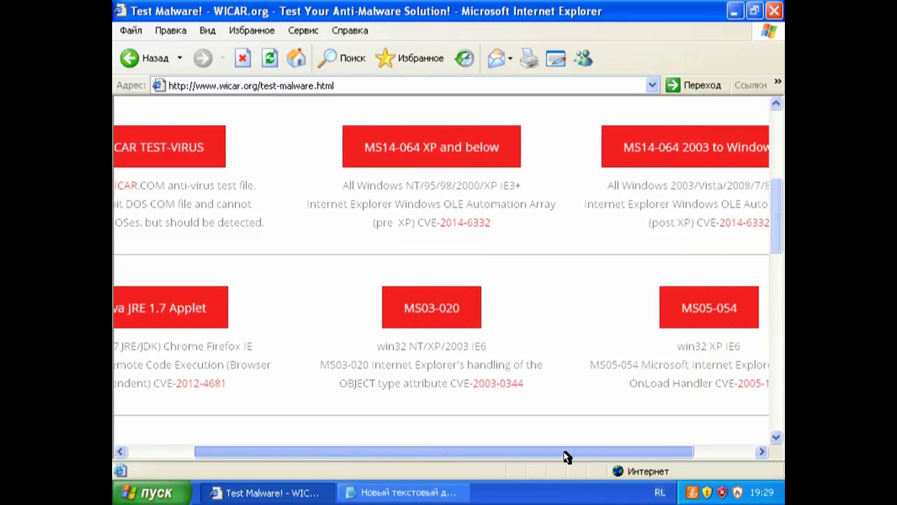
pyautogui.click(441, 375)
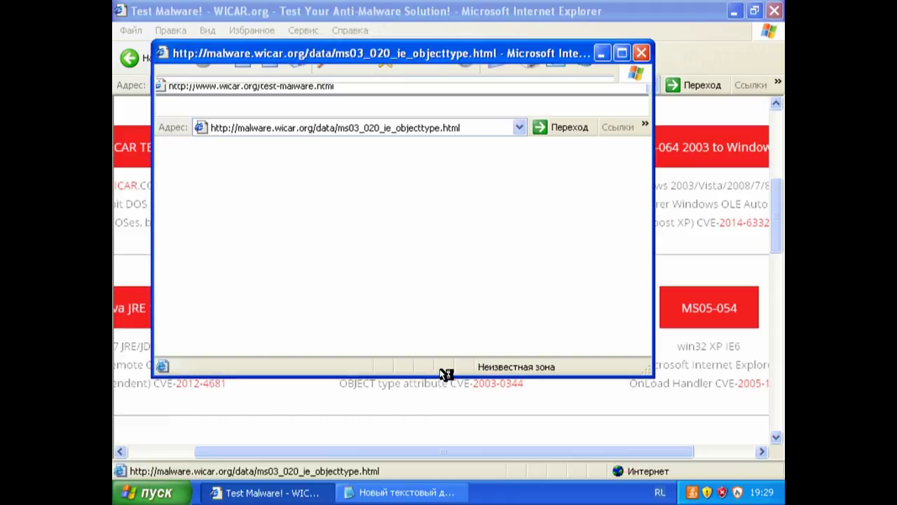
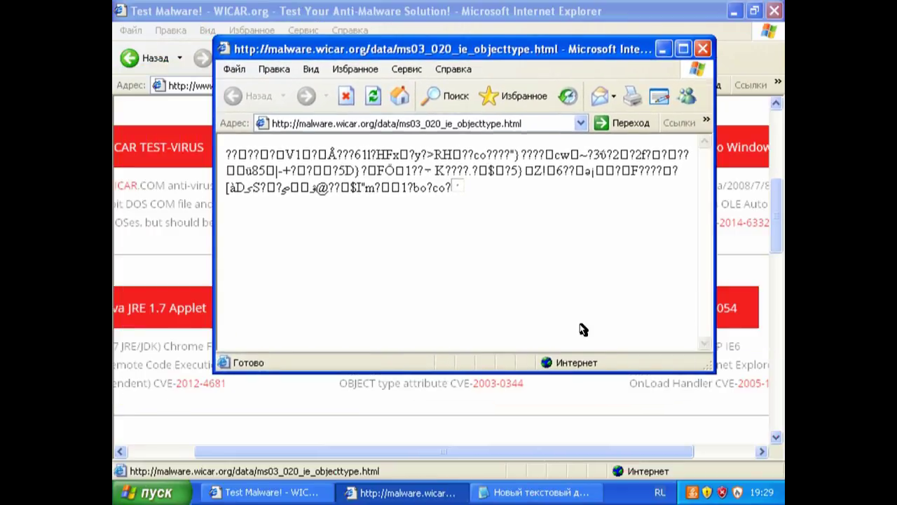
pyautogui.rightClick(627, 493)
pyautogui.click(631, 447)
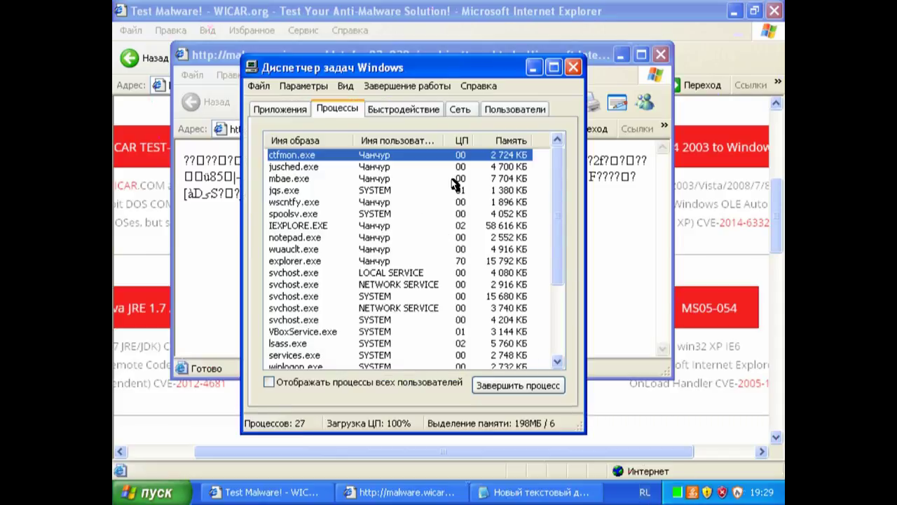
# Examine the rest of Task Manager's process list, then minimize it and close the MS03-020 test window.
pyautogui.moveTo(560, 180); pyautogui.dragTo(561, 191)
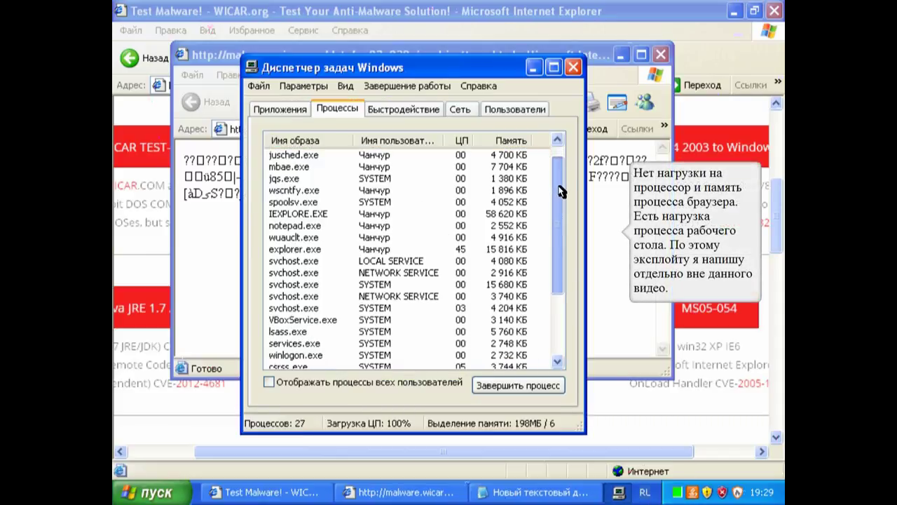
pyautogui.click(533, 67)
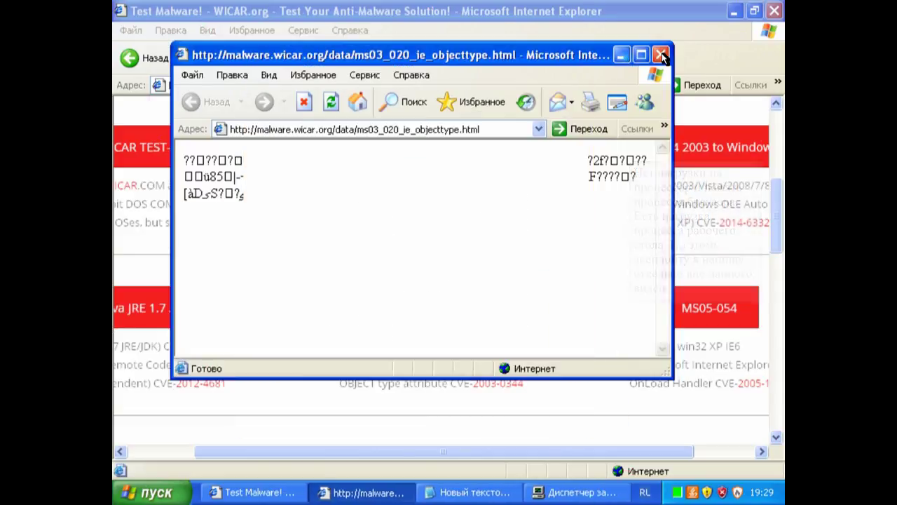
pyautogui.click(661, 55)
# Run the "MS05-054" exploit test on the WICAR page and temporarily allow pop-ups in its test window.
pyautogui.moveTo(659, 452); pyautogui.dragTo(719, 453)
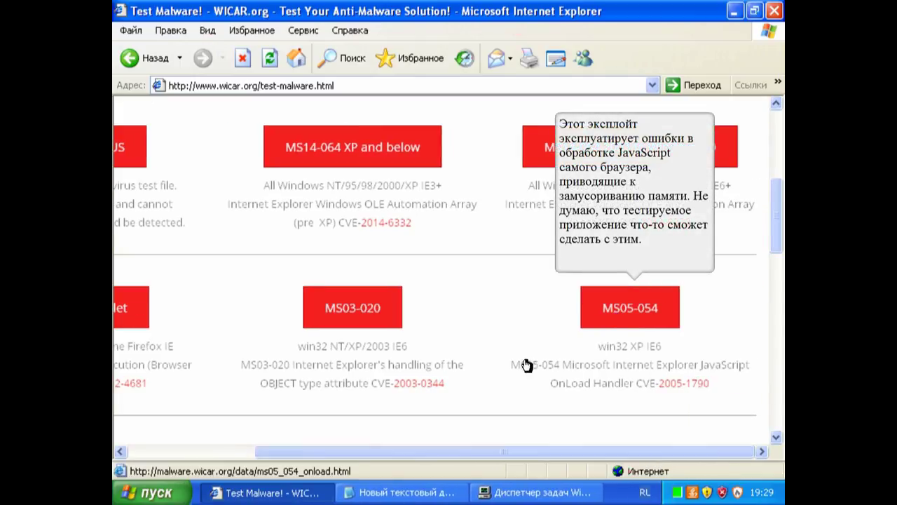
pyautogui.click(502, 328)
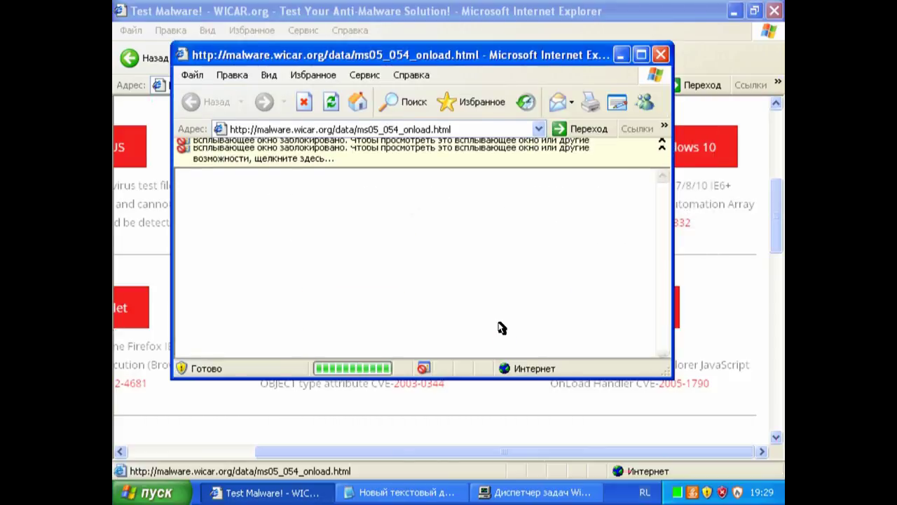
pyautogui.click(574, 306)
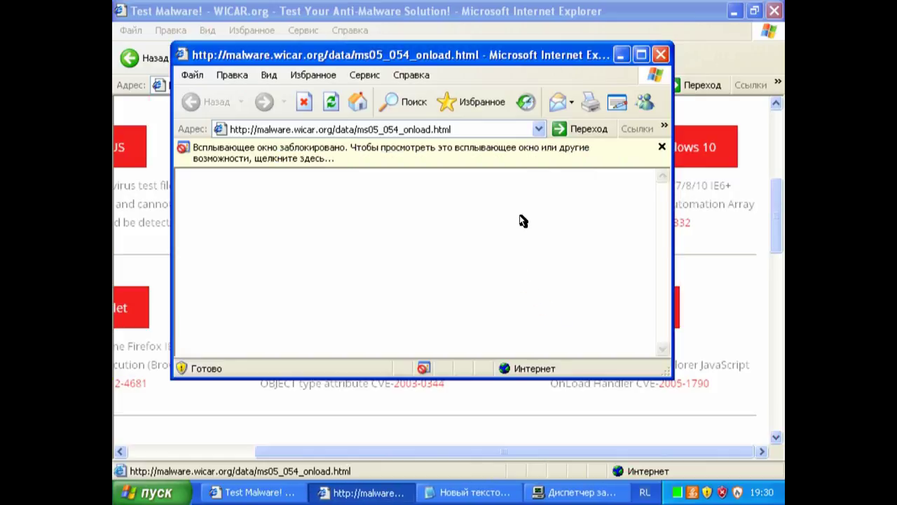
pyautogui.click(547, 157)
pyautogui.click(517, 163)
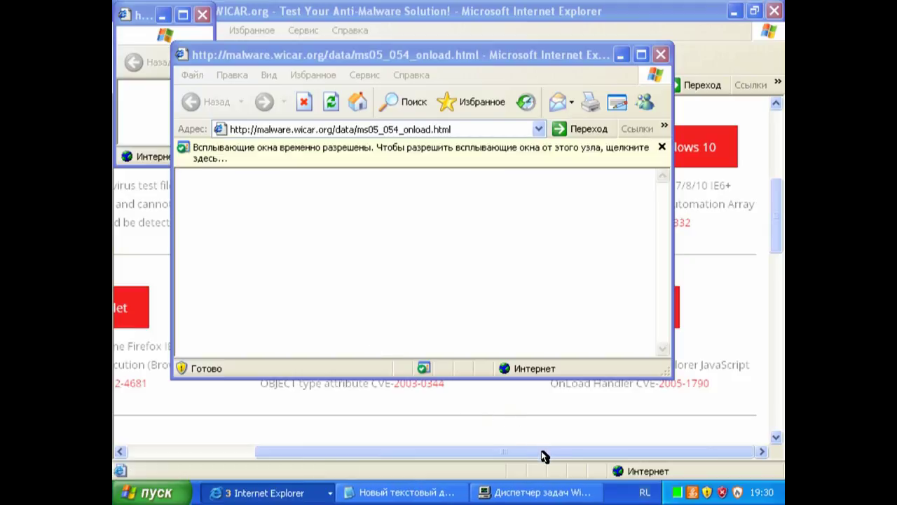
# Check the CPU load, then inspect the running processes and performance graphs in Windows Task Manager.
pyautogui.moveTo(679, 496)
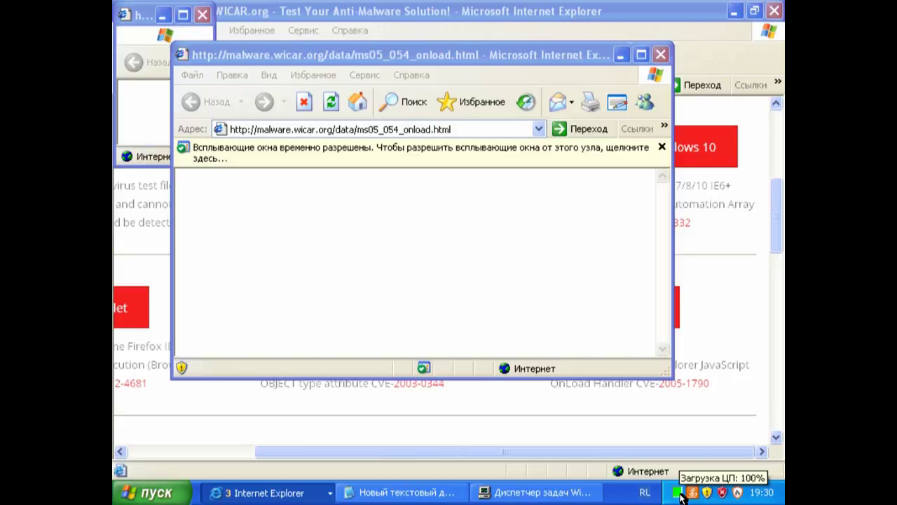
pyautogui.click(519, 492)
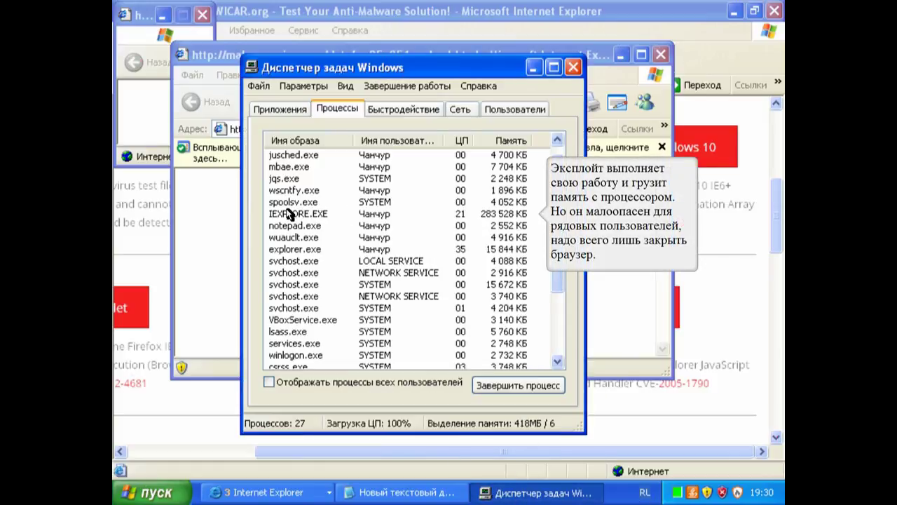
pyautogui.click(401, 111)
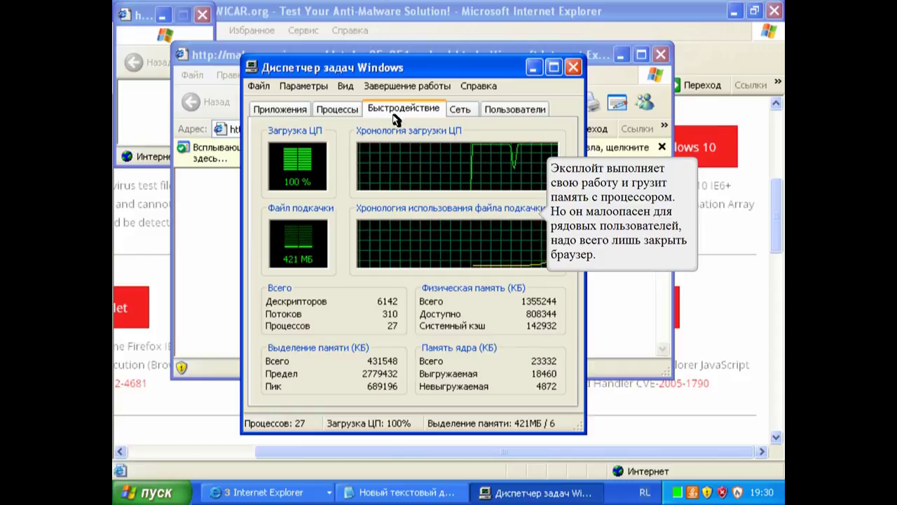
pyautogui.click(336, 109)
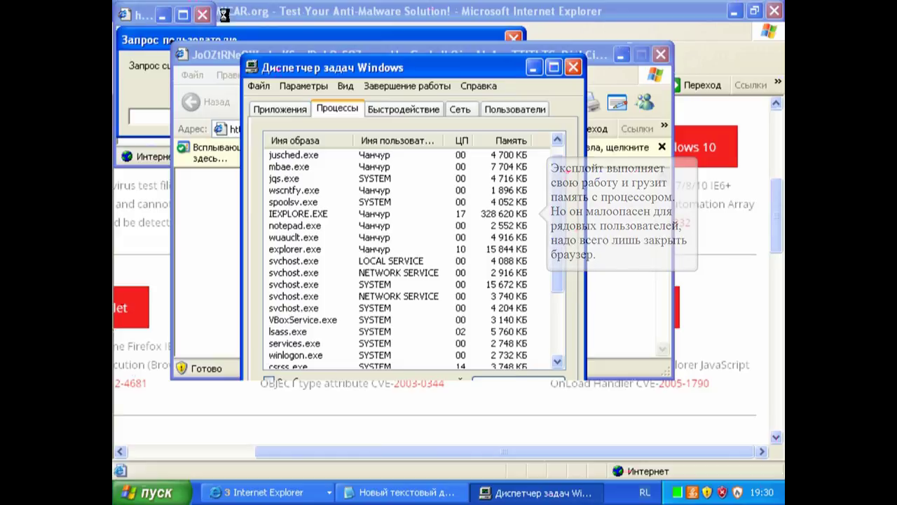
# Reopen Windows Task Manager to check the processes under the MS05-054 test, and minimize it.
pyautogui.rightClick(566, 486)
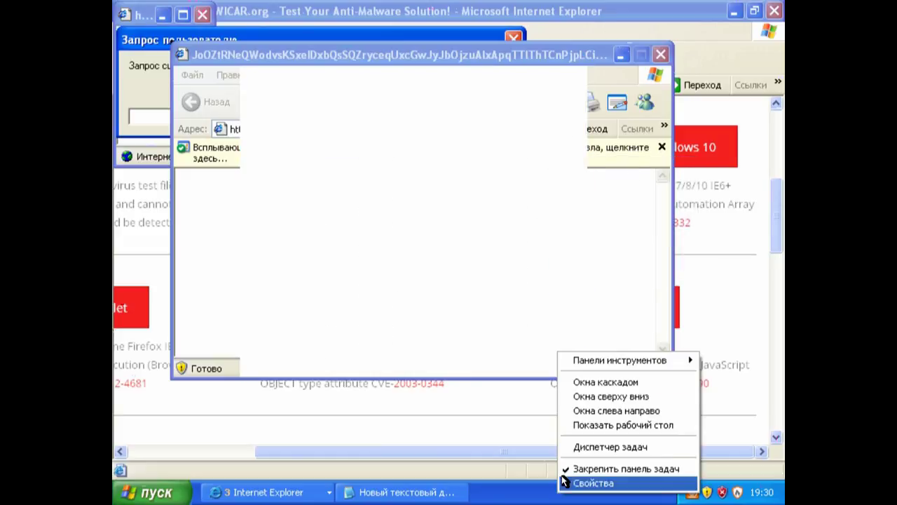
pyautogui.click(576, 446)
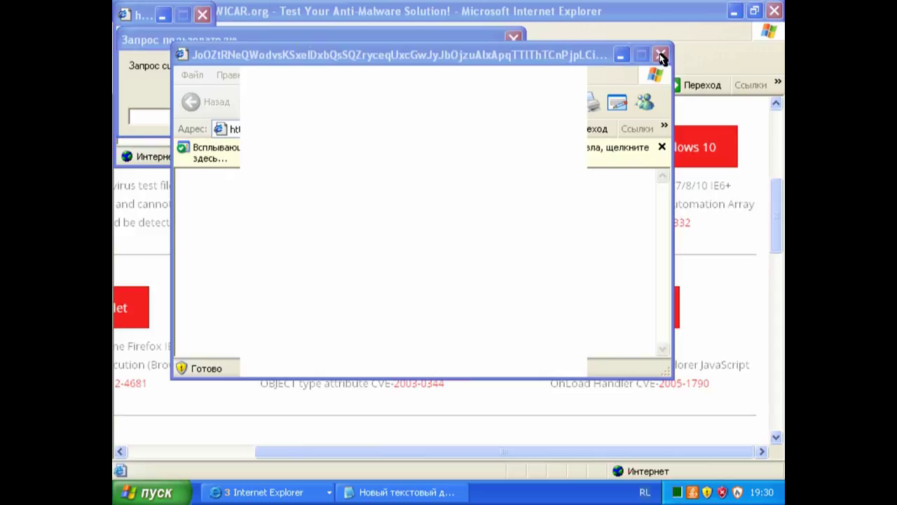
pyautogui.hotkey('ctrl', 'alt', 'Delete')
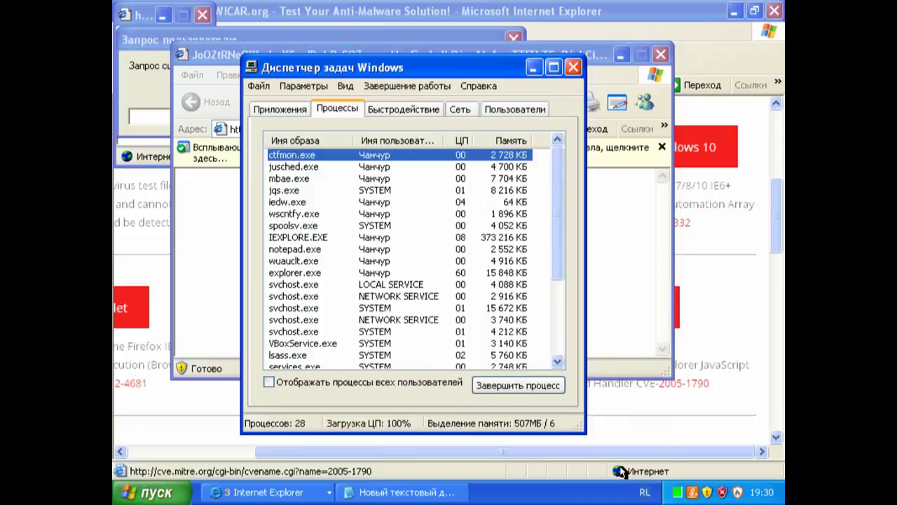
pyautogui.click(535, 68)
# Close the unresponsive MS05-054 test window and dismiss the user prompt dialog it opened.
pyautogui.click(661, 54)
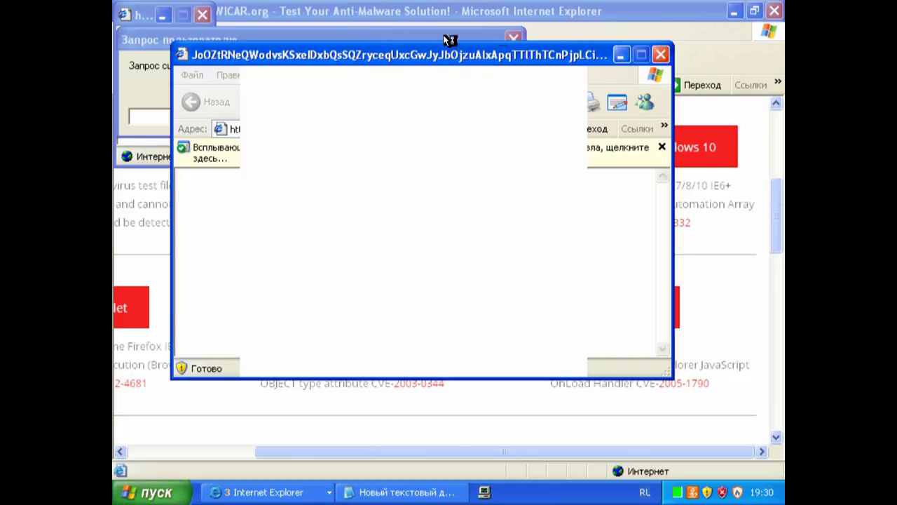
pyautogui.click(482, 324)
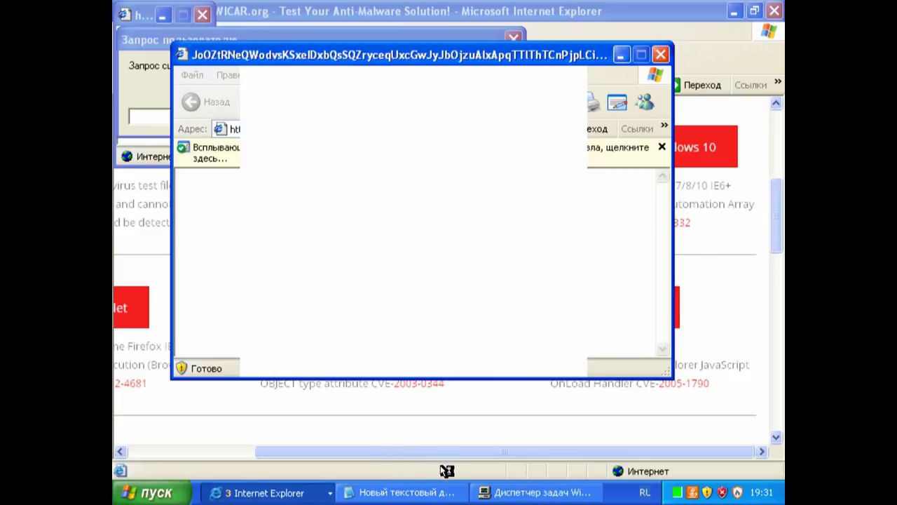
pyautogui.moveTo(270, 447)
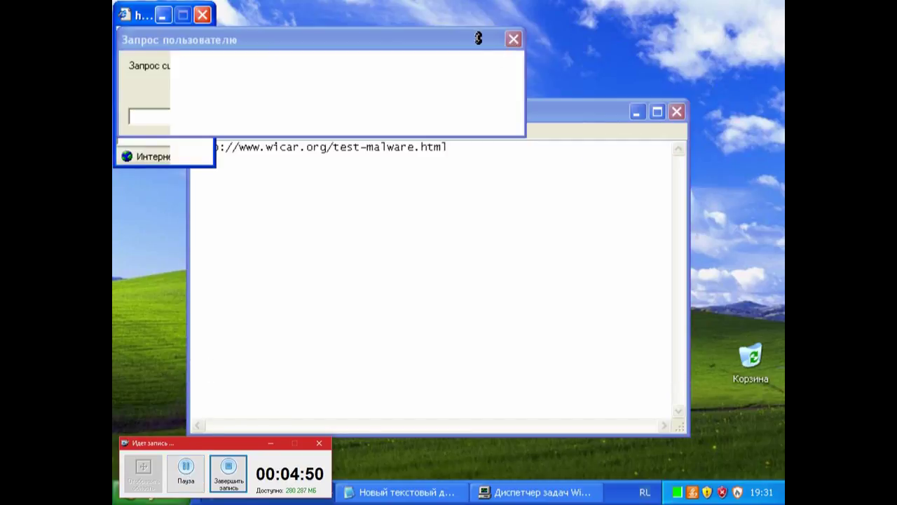
pyautogui.click(513, 39)
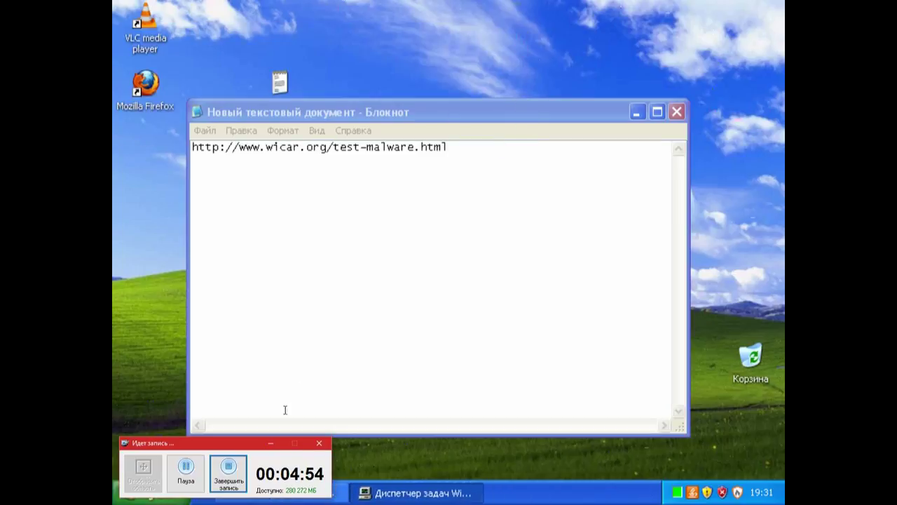
pyautogui.click(488, 120)
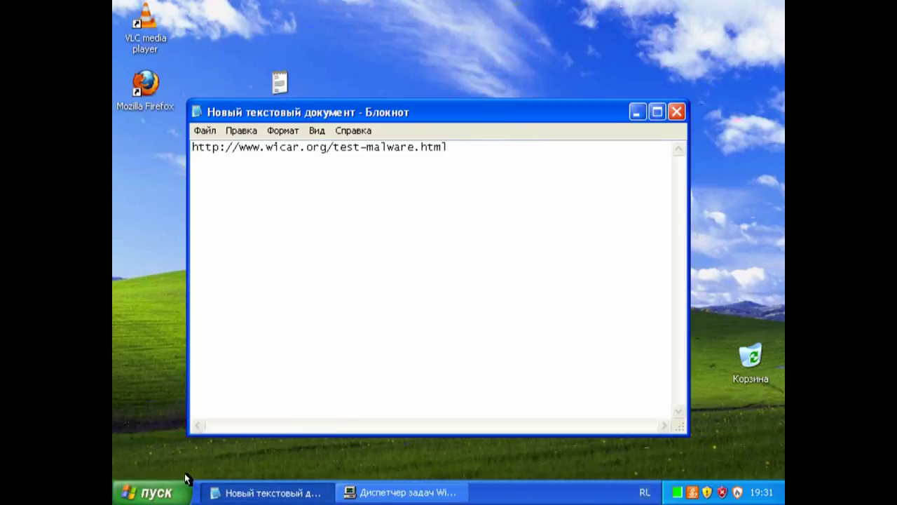
pyautogui.click(148, 491)
pyautogui.click(175, 232)
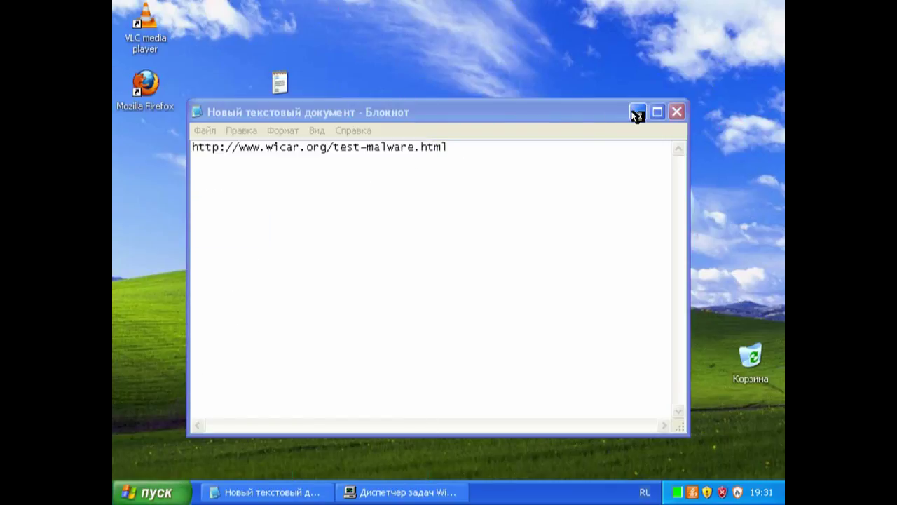
pyautogui.click(636, 114)
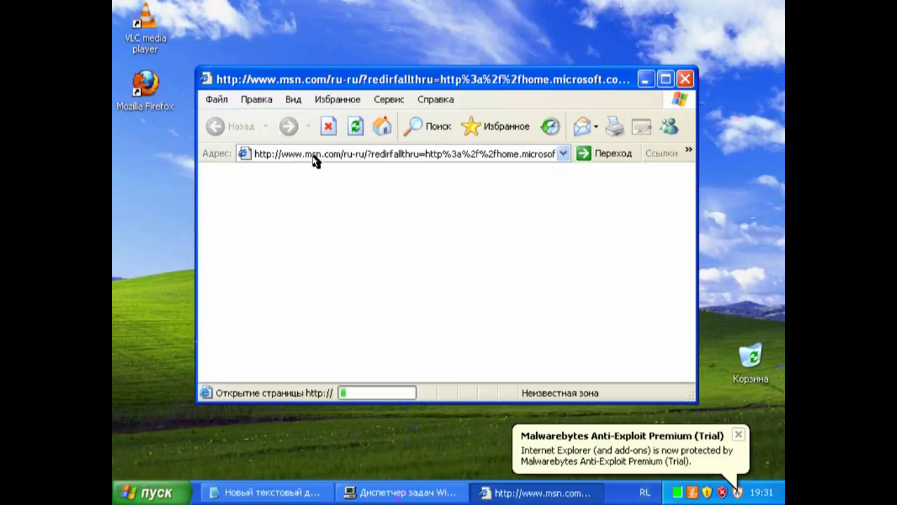
pyautogui.click(313, 155)
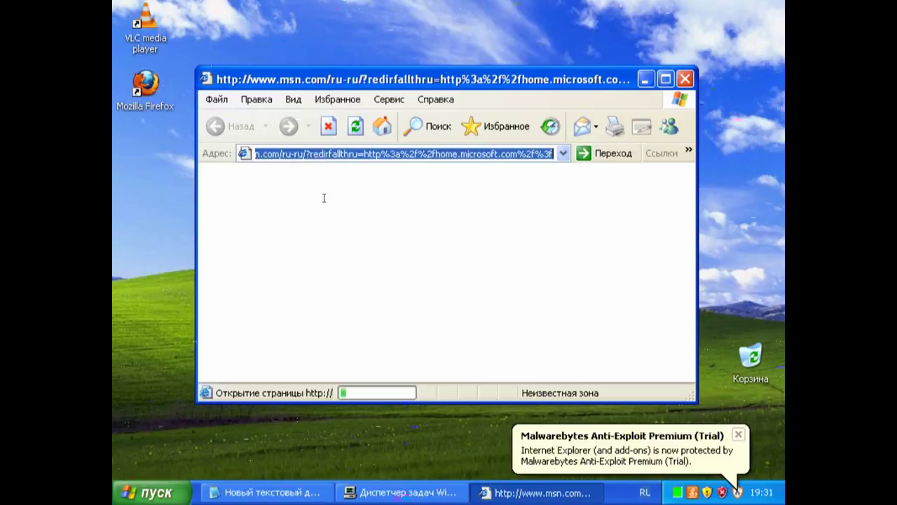
pyautogui.rightClick(313, 154)
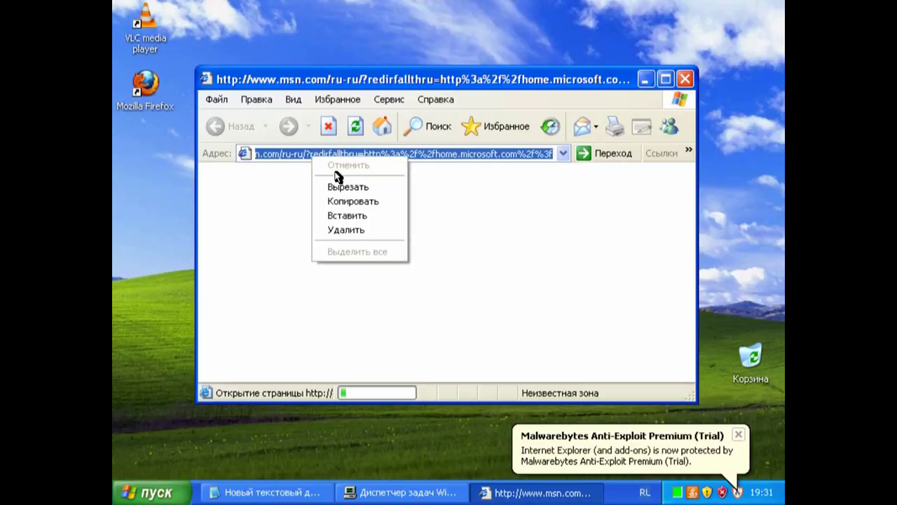
pyautogui.click(346, 215)
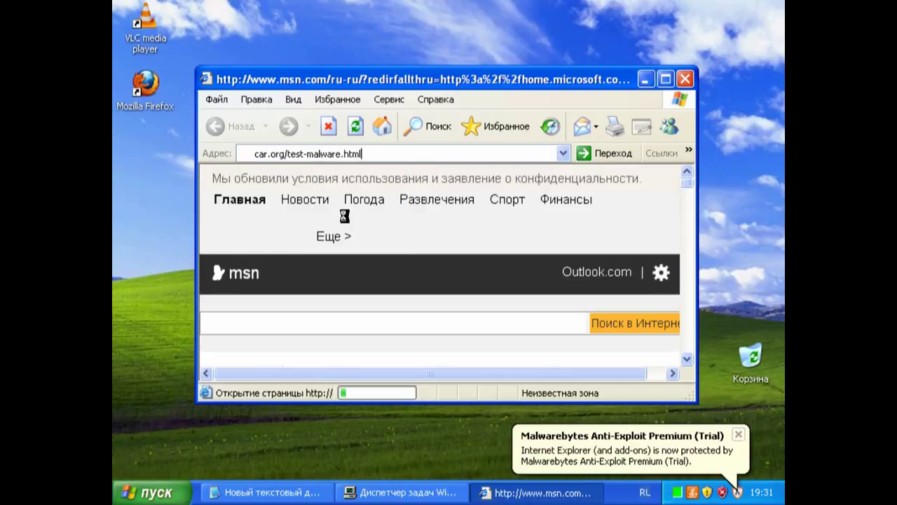
pyautogui.press('Return')
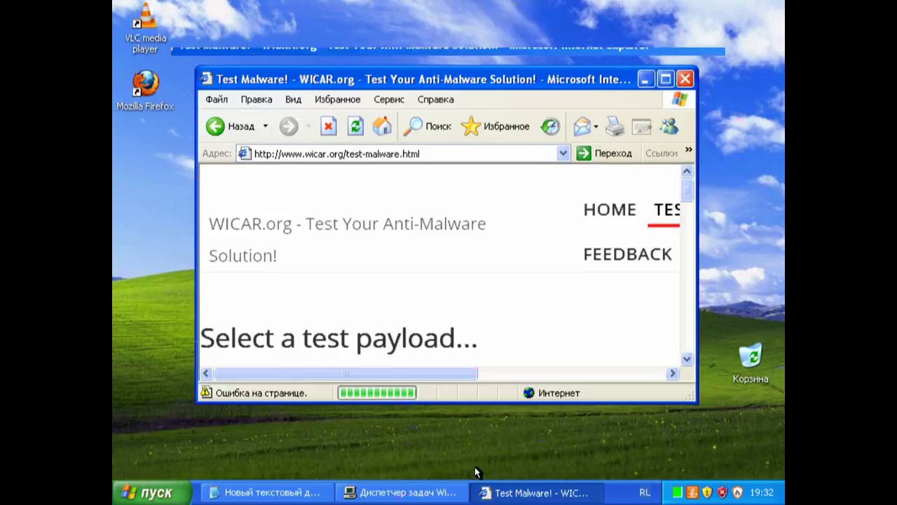
# Inspect the full list of running processes in Windows Task Manager with the WICAR page open, and minimize it.
pyautogui.click(459, 493)
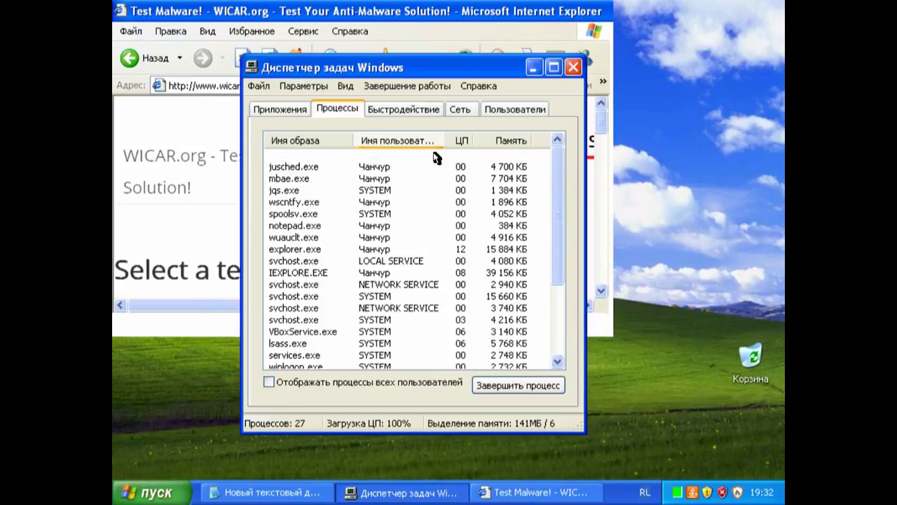
pyautogui.moveTo(562, 216); pyautogui.dragTo(562, 226)
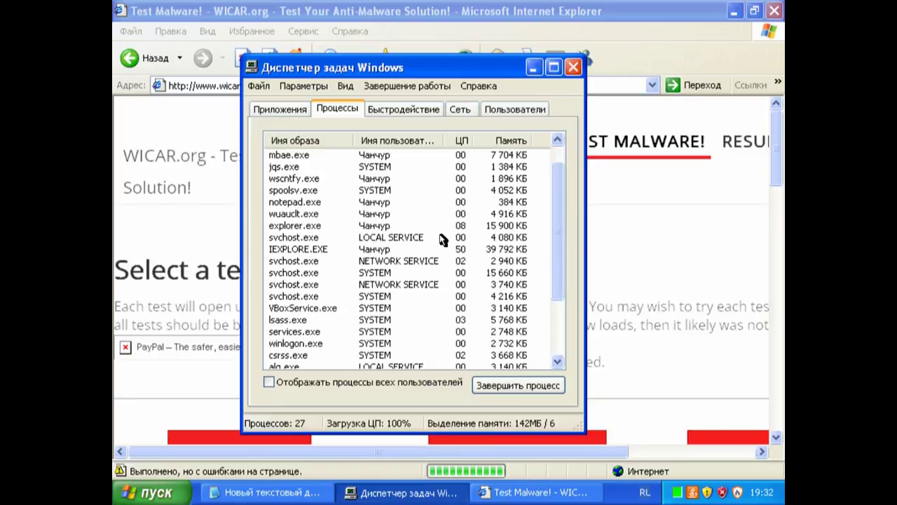
pyautogui.moveTo(563, 244); pyautogui.dragTo(536, 253)
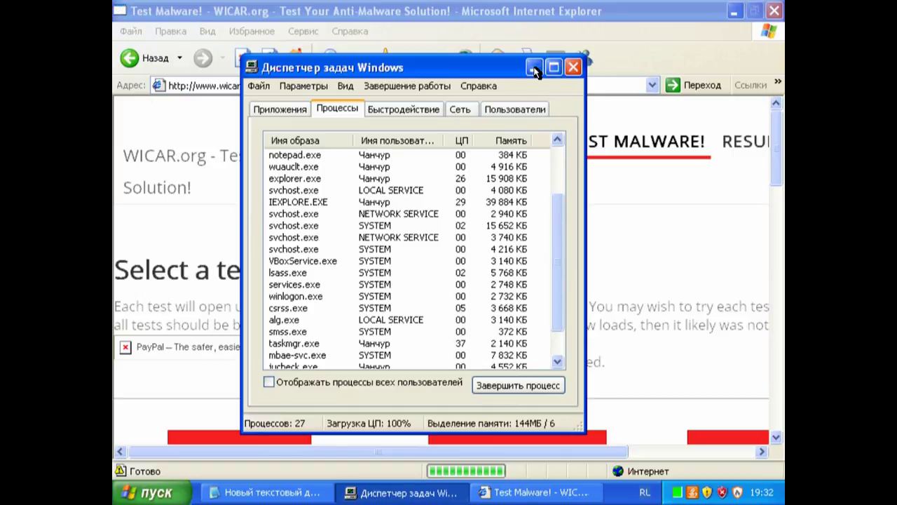
pyautogui.click(751, 147)
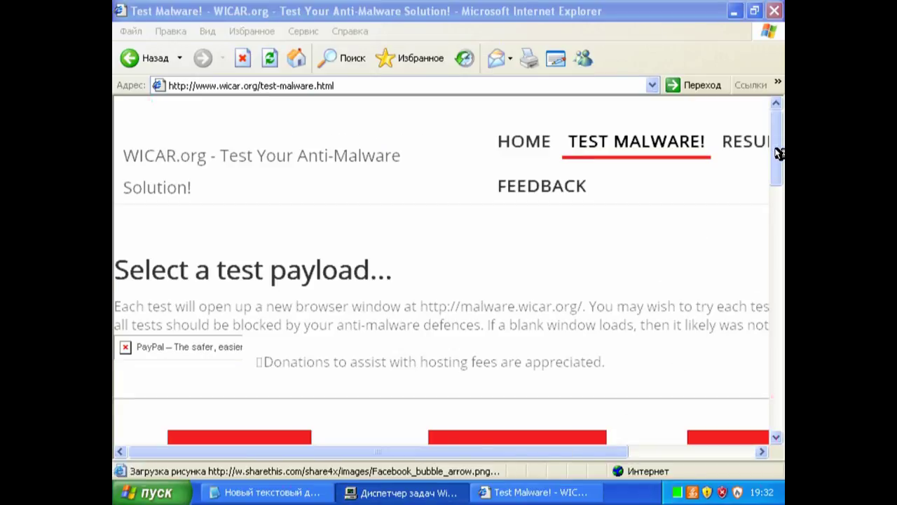
# Find the MS09-002 test on the WICAR page and check the Internet Explorer version in its About information.
pyautogui.click(780, 239)
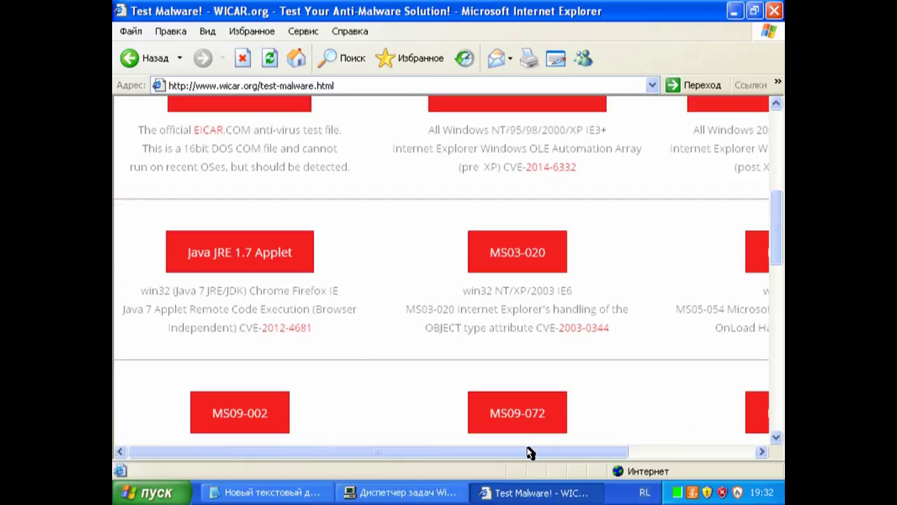
pyautogui.moveTo(531, 453); pyautogui.dragTo(667, 455)
pyautogui.scroll(-3, 782, 243)
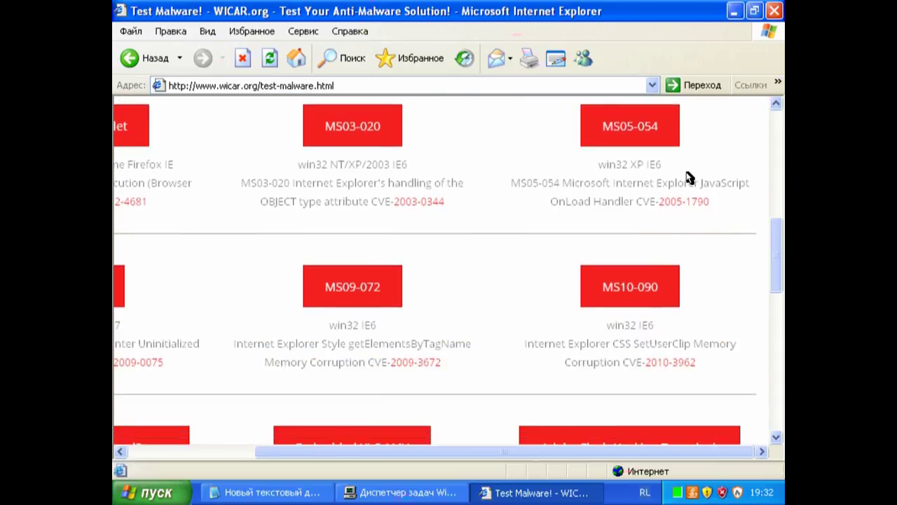
pyautogui.moveTo(520, 455); pyautogui.dragTo(372, 456)
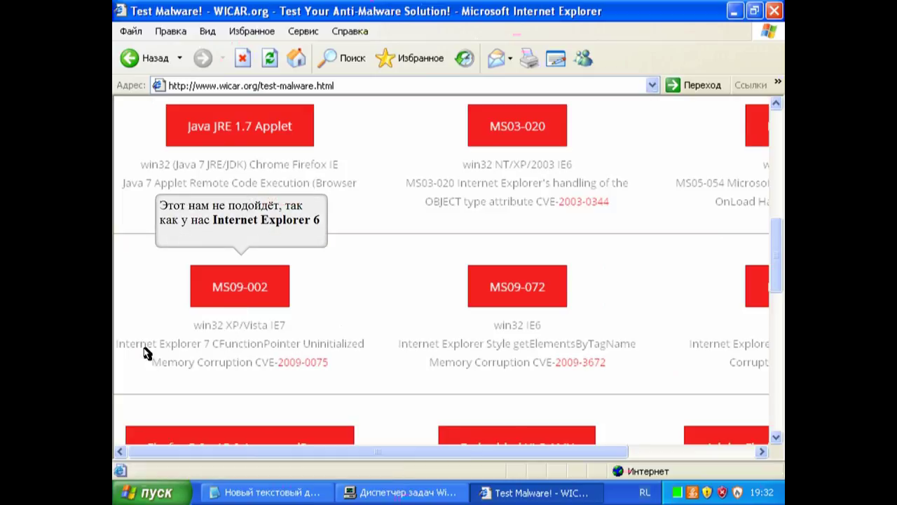
pyautogui.click(350, 31)
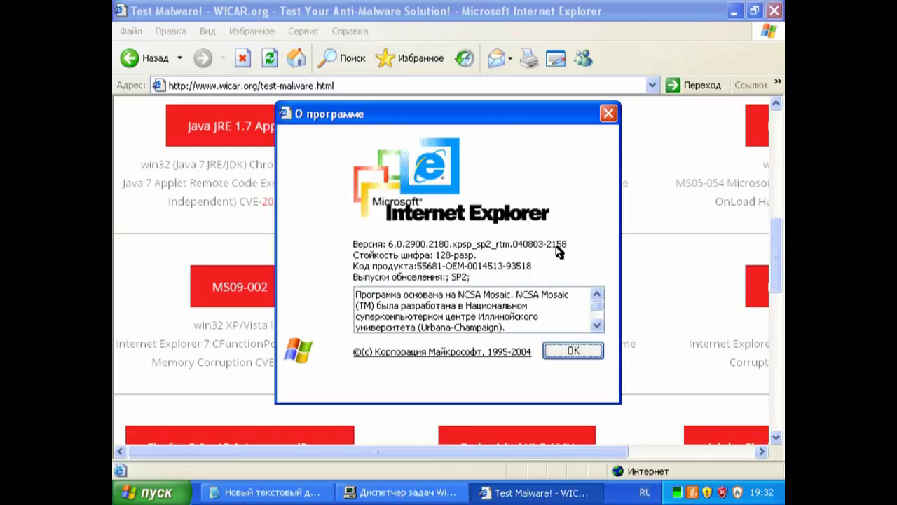
pyautogui.click(573, 351)
# Run the "MS09-072" exploit test and bring up Windows Task Manager to inspect the browser process.
pyautogui.moveTo(343, 453); pyautogui.dragTo(424, 452)
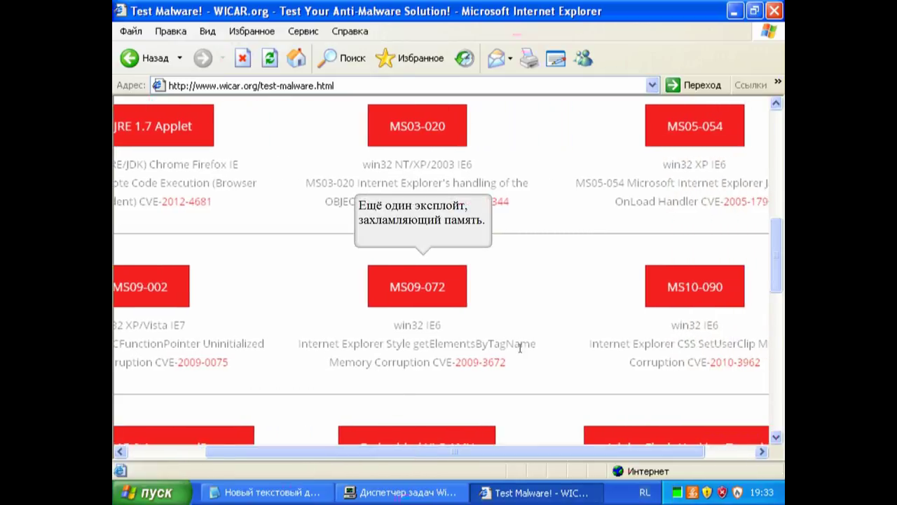
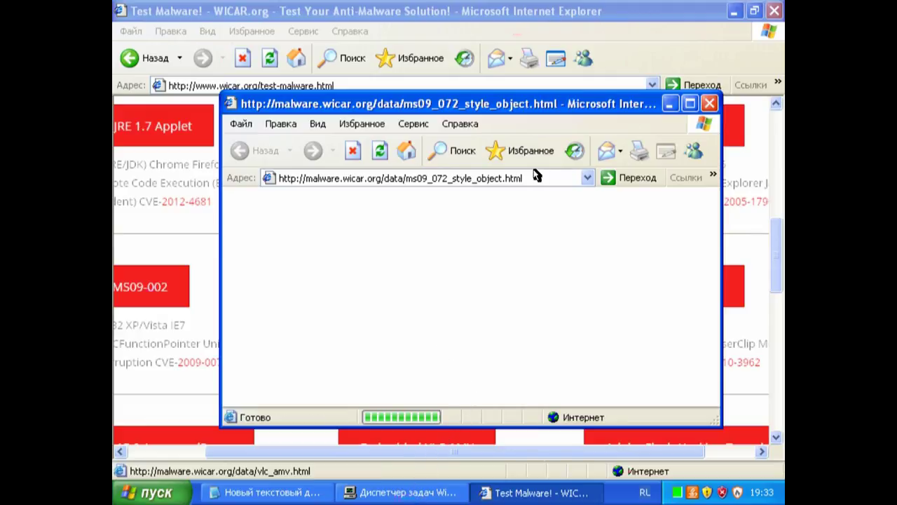
pyautogui.click(400, 492)
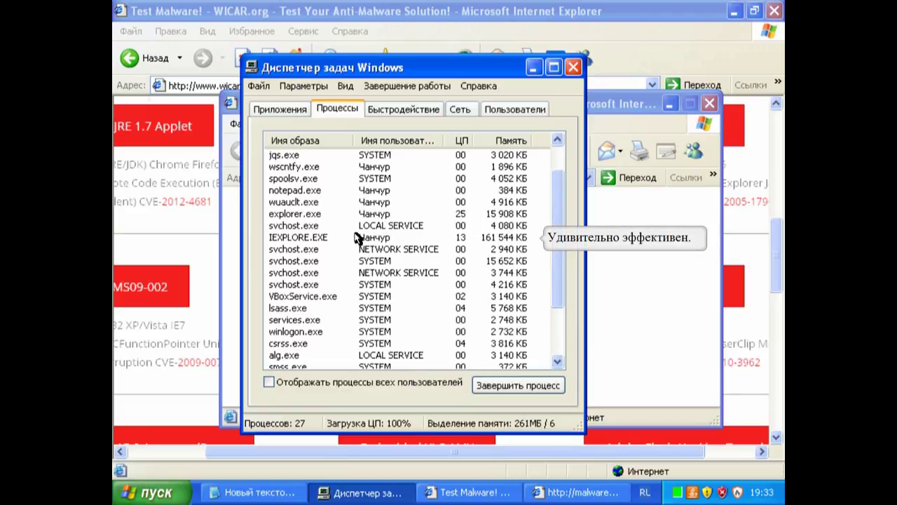
# Check the system load on the performance graphs in Task Manager and end the IEXPLORE.EXE process.
pyautogui.click(306, 239)
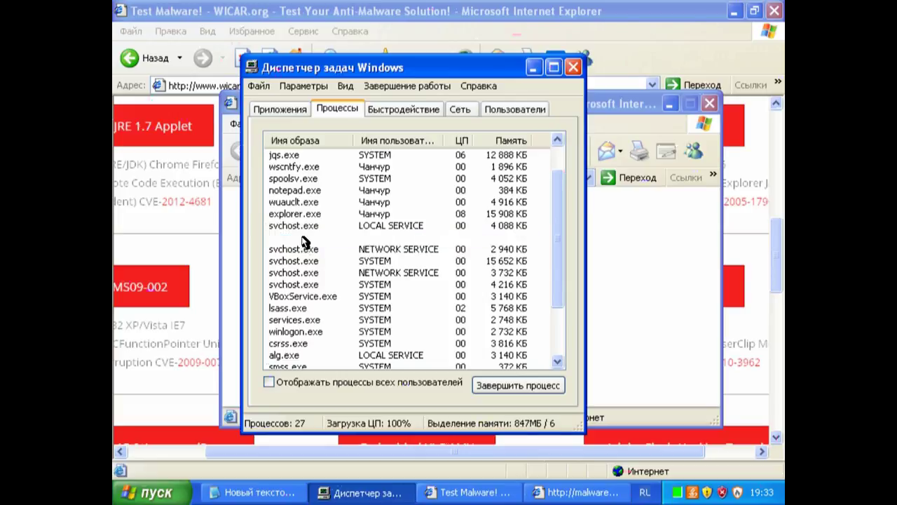
pyautogui.click(393, 109)
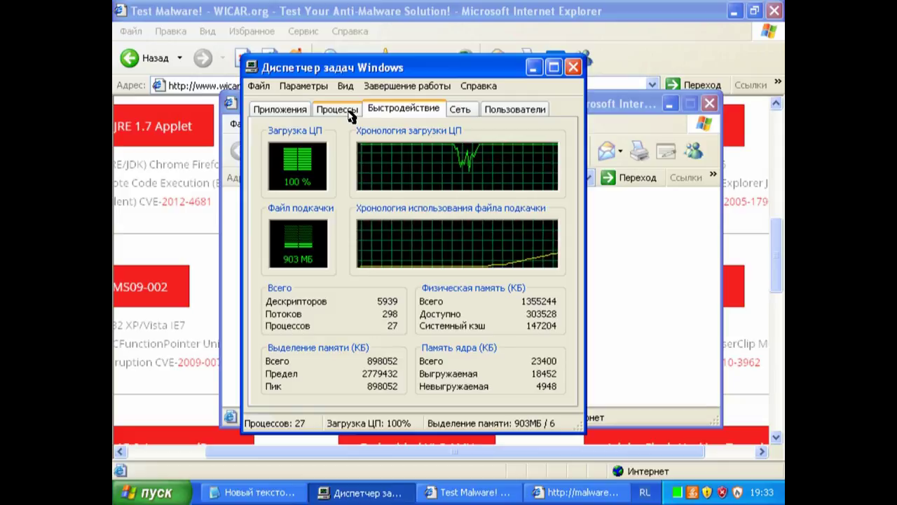
pyautogui.click(350, 113)
pyautogui.click(387, 238)
pyautogui.click(513, 387)
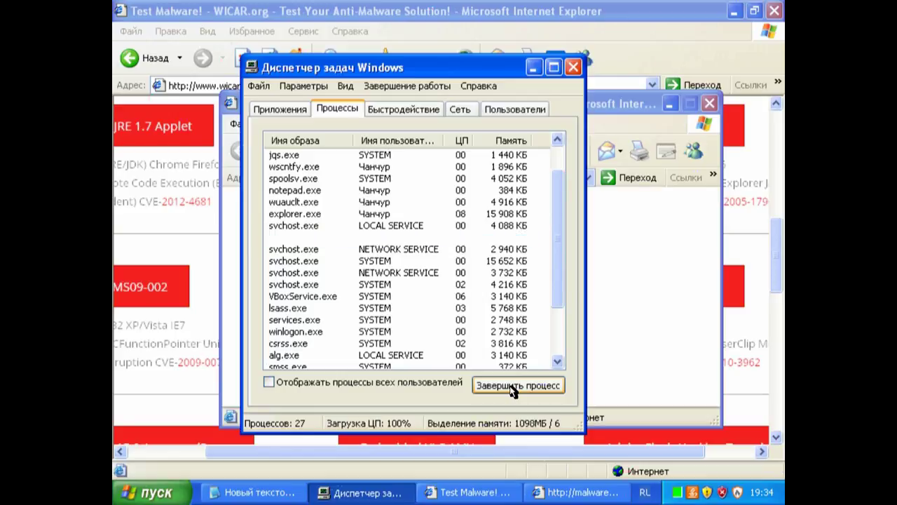
pyautogui.click(514, 390)
pyautogui.click(416, 304)
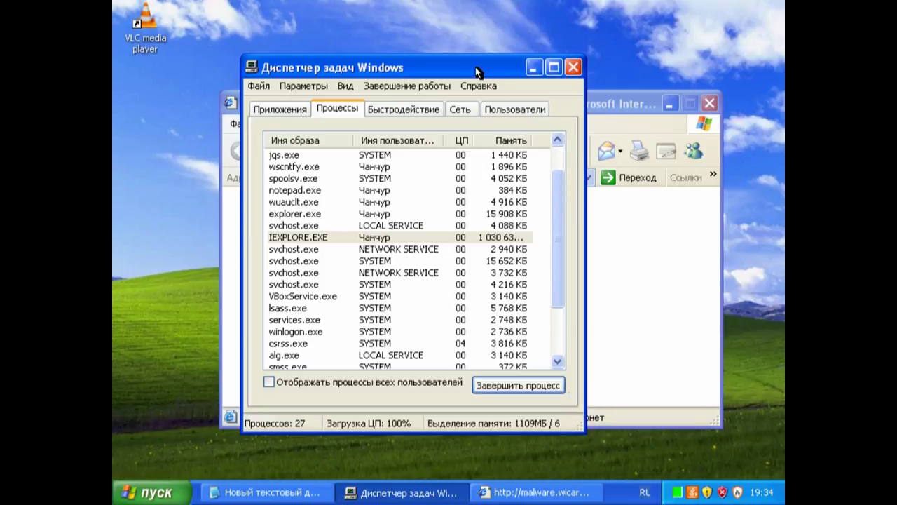
pyautogui.click(554, 386)
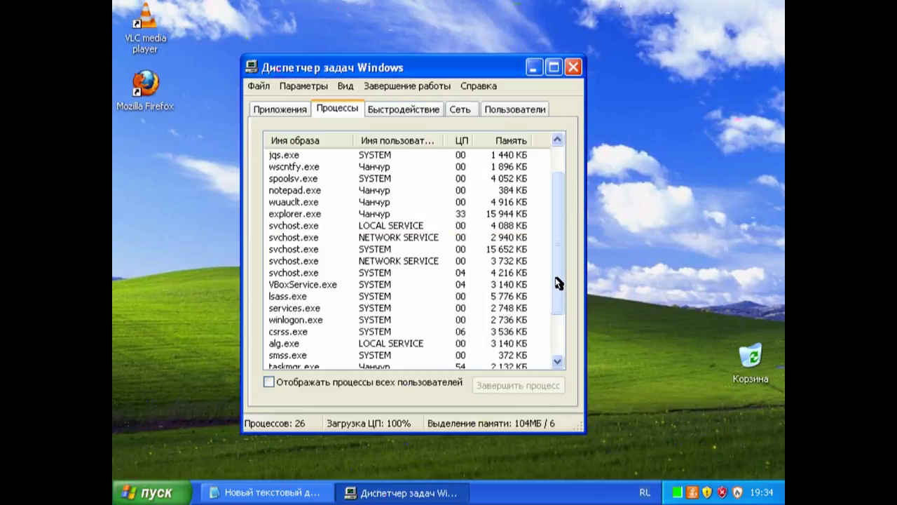
# Inspect the remaining running processes after ending the browser process, and minimize Task Manager.
pyautogui.moveTo(558, 281); pyautogui.dragTo(560, 335)
pyautogui.moveTo(563, 235); pyautogui.dragTo(563, 172)
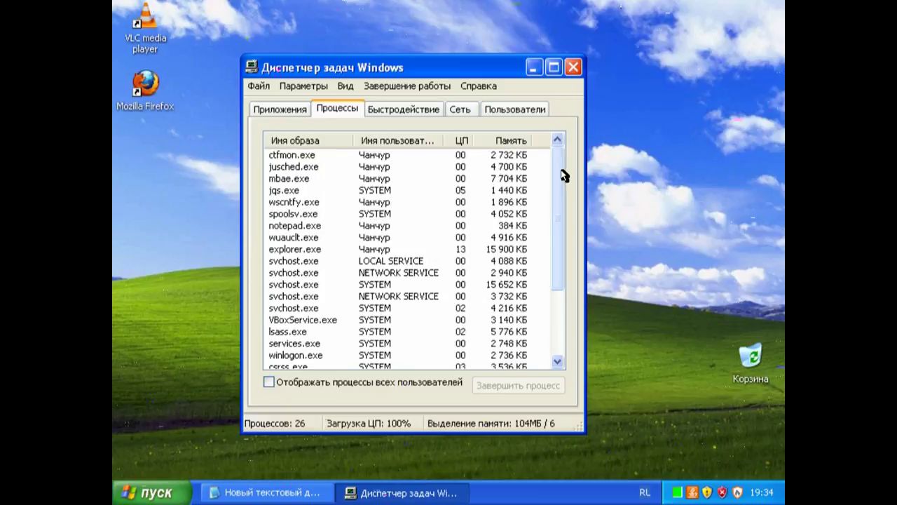
pyautogui.click(532, 68)
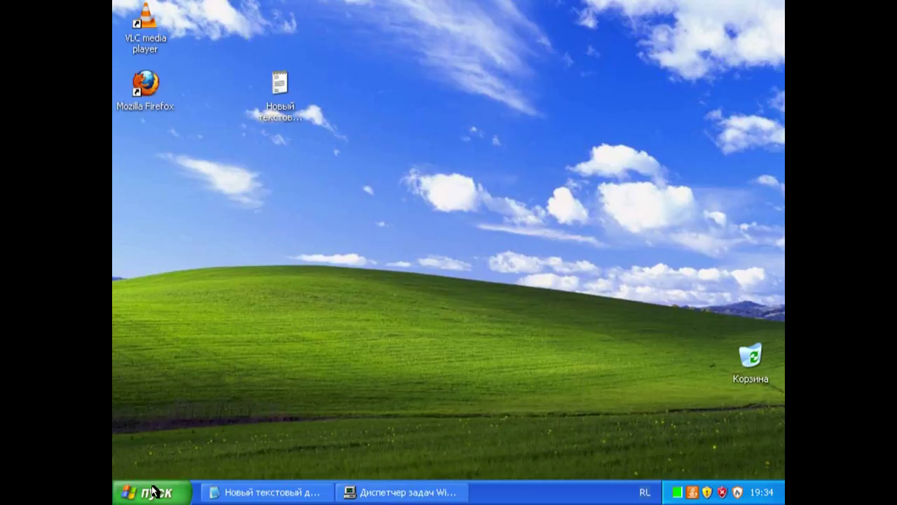
pyautogui.click(156, 483)
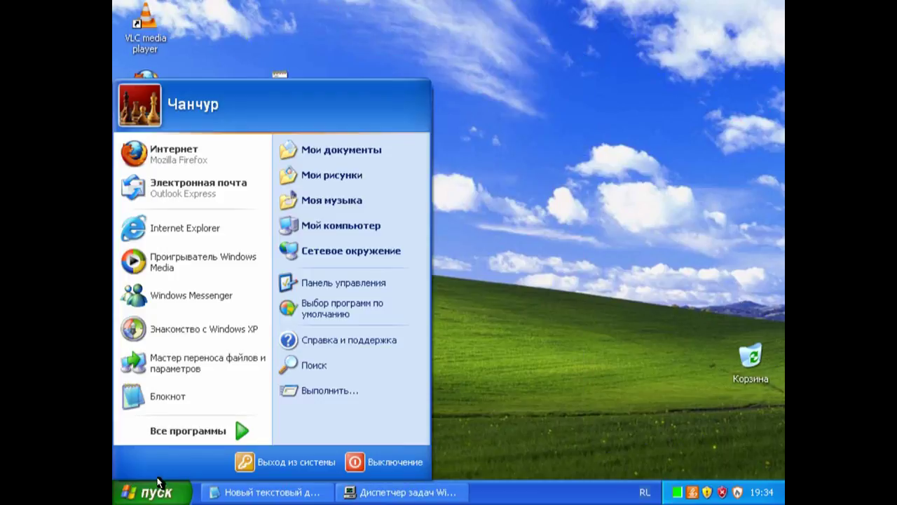
pyautogui.click(204, 229)
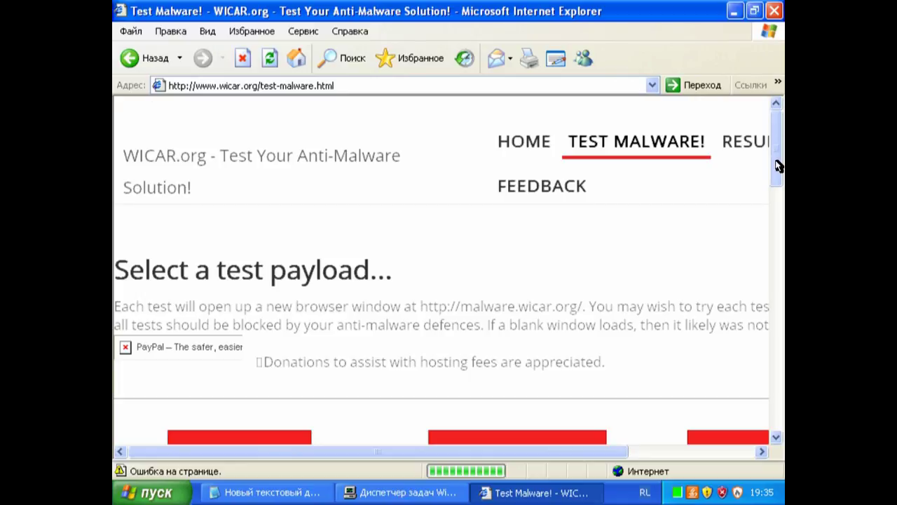
pyautogui.scroll(-1, 780, 175)
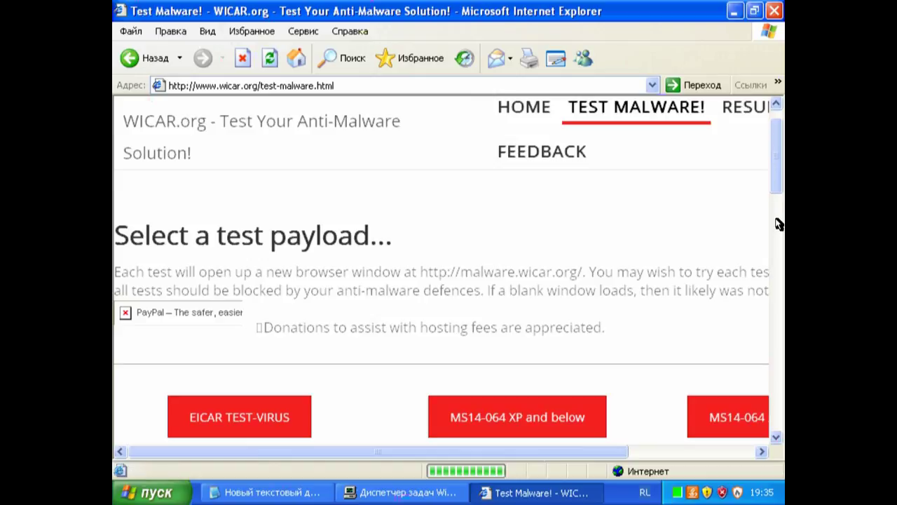
pyautogui.scroll(-3, 778, 223)
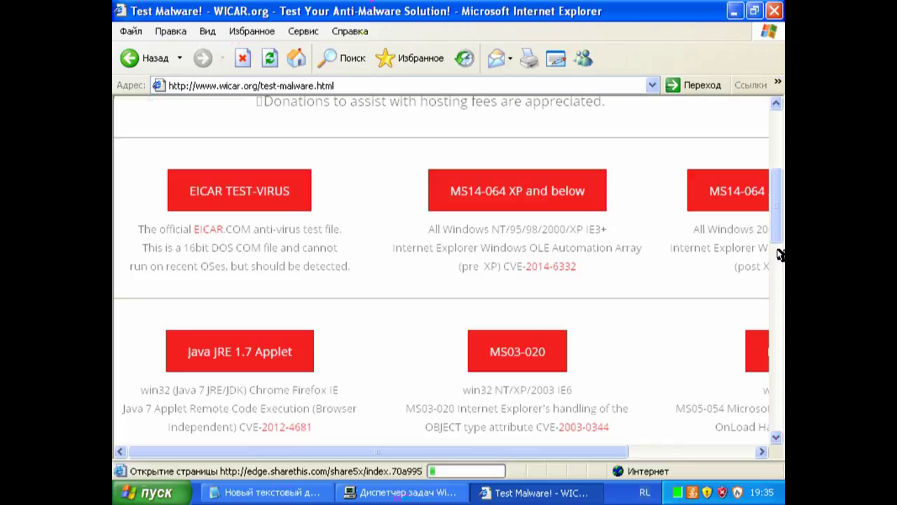
pyautogui.scroll(-3, 780, 252)
pyautogui.scroll(-1, 778, 279)
pyautogui.moveTo(533, 453)
pyautogui.mouseDown()
pyautogui.moveTo(650, 460)
pyautogui.moveTo(526, 459)
pyautogui.mouseUp()
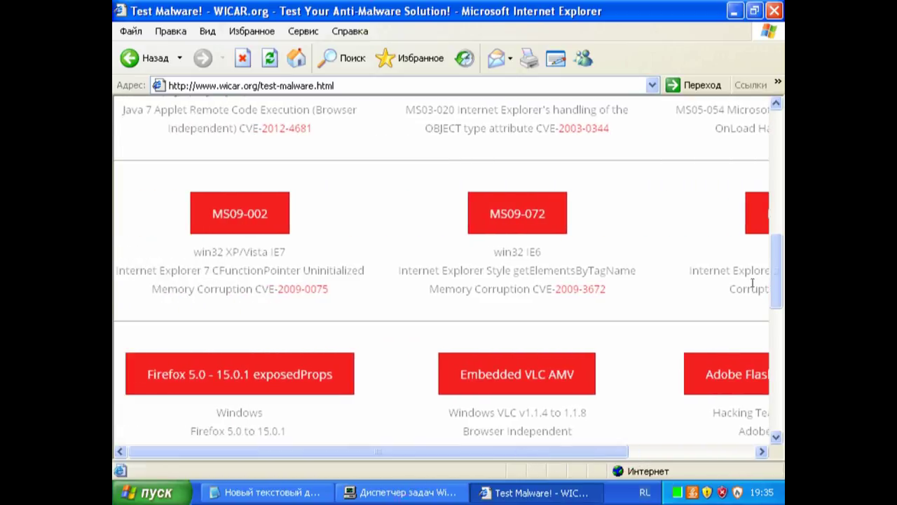
pyautogui.moveTo(776, 281); pyautogui.dragTo(776, 305)
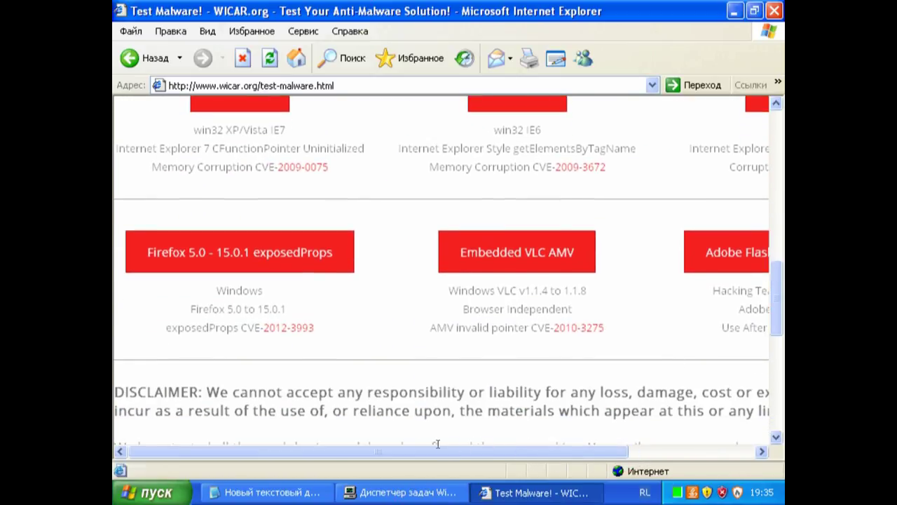
pyautogui.moveTo(424, 456); pyautogui.dragTo(507, 461)
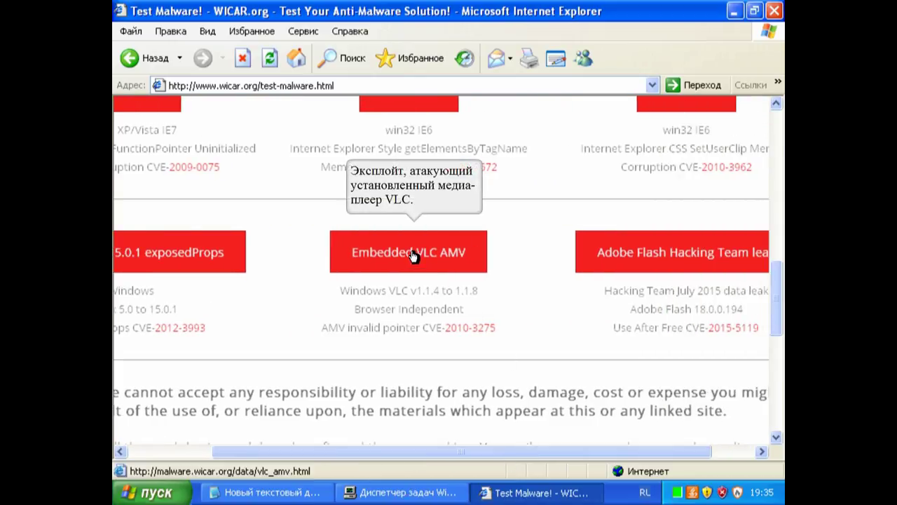
pyautogui.click(511, 334)
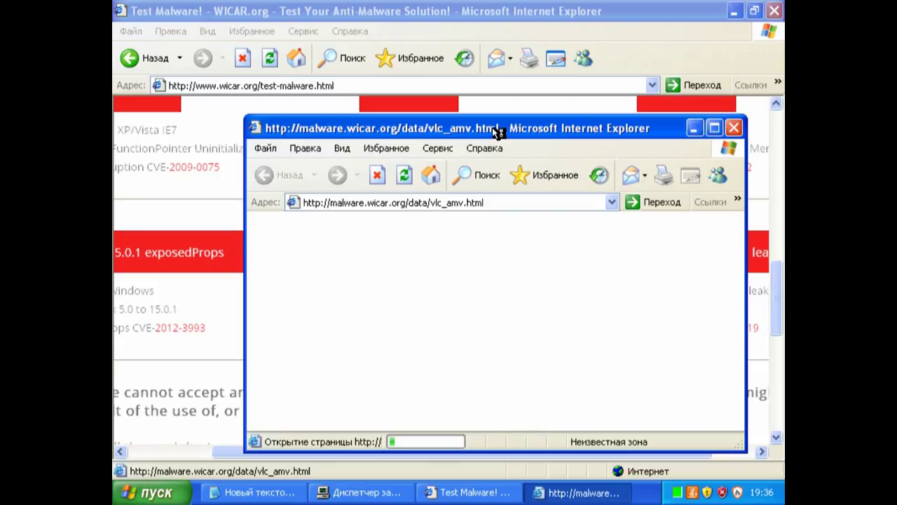
# Bring up Windows Task Manager during the VLC exploit test and examine the IEXPLORE.EXE process among the running processes.
pyautogui.click(379, 493)
pyautogui.click(376, 494)
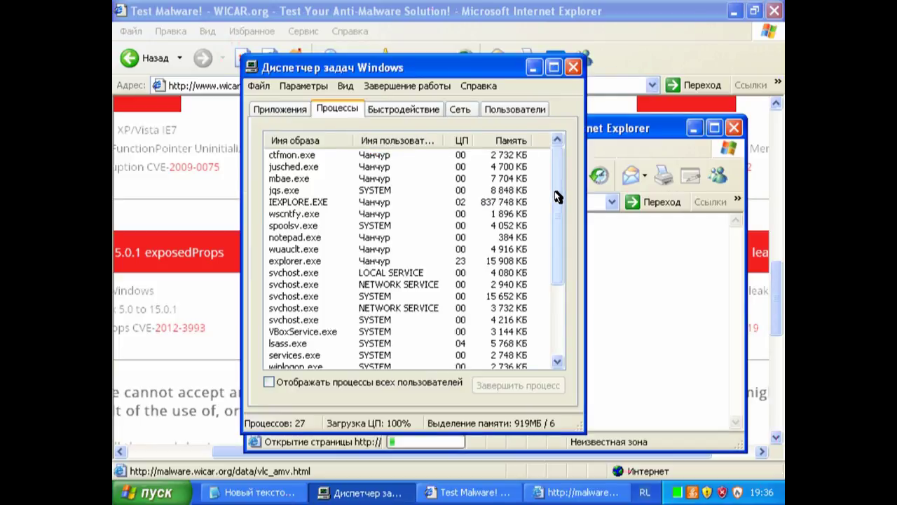
pyautogui.moveTo(558, 197)
pyautogui.mouseDown()
pyautogui.moveTo(559, 266)
pyautogui.moveTo(557, 189)
pyautogui.moveTo(557, 212)
pyautogui.mouseUp()
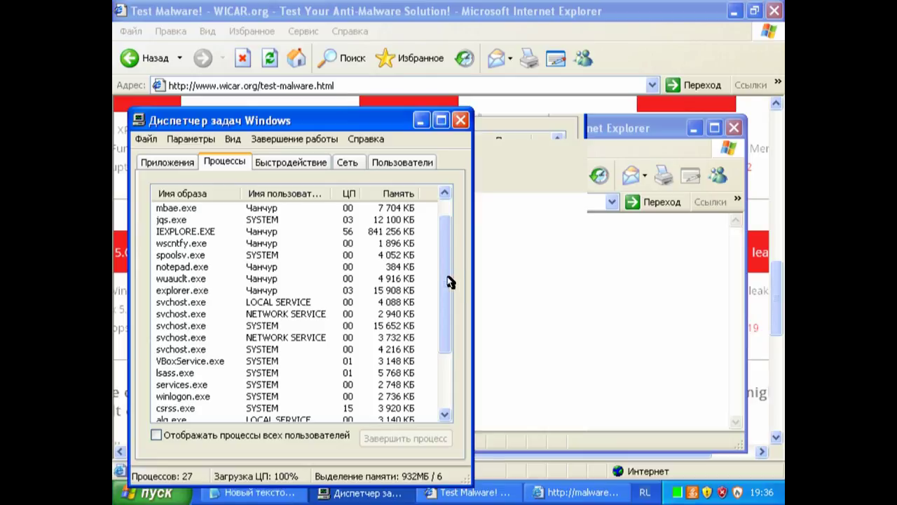
pyautogui.moveTo(446, 272); pyautogui.dragTo(445, 256)
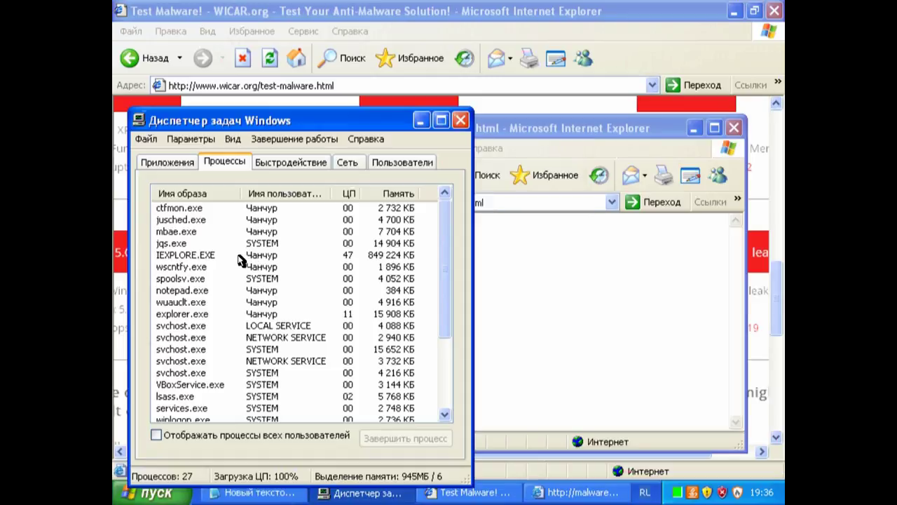
pyautogui.click(240, 257)
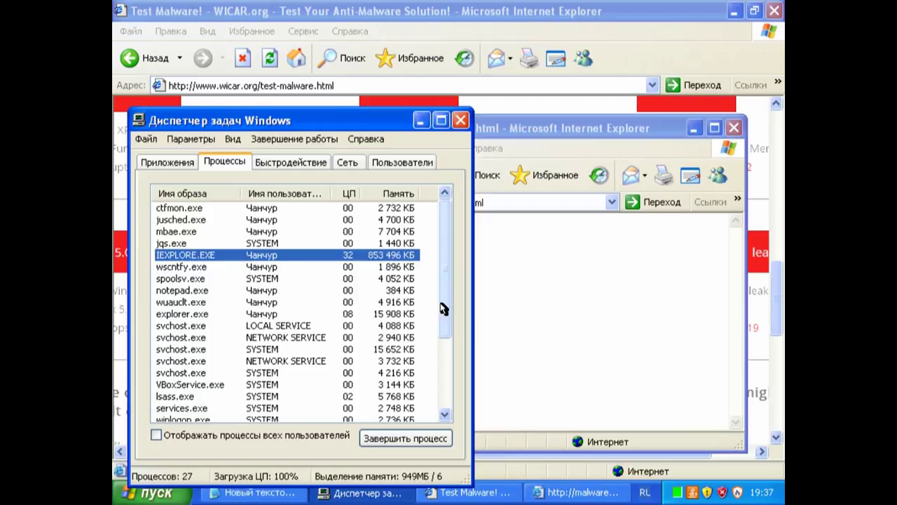
pyautogui.moveTo(447, 302)
pyautogui.mouseDown()
pyautogui.moveTo(444, 386)
pyautogui.moveTo(446, 301)
pyautogui.mouseUp()
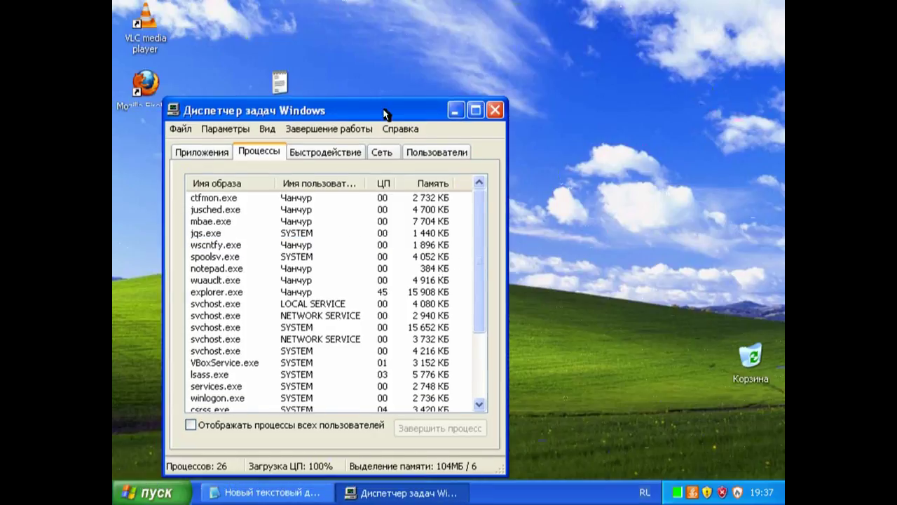
# Bring the Malwarebytes Anti-Exploit alert to the front to read its details, and close both the alert and Task Manager.
pyautogui.click(358, 117)
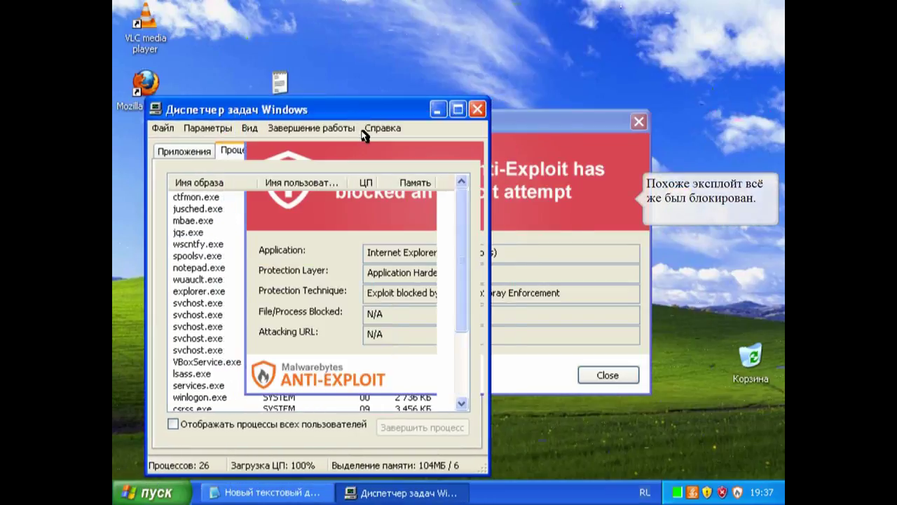
pyautogui.click(535, 193)
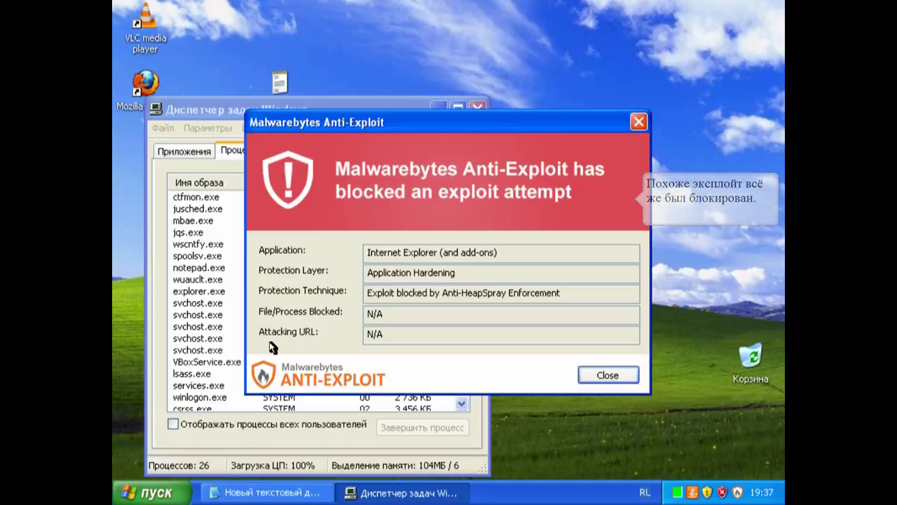
pyautogui.click(618, 376)
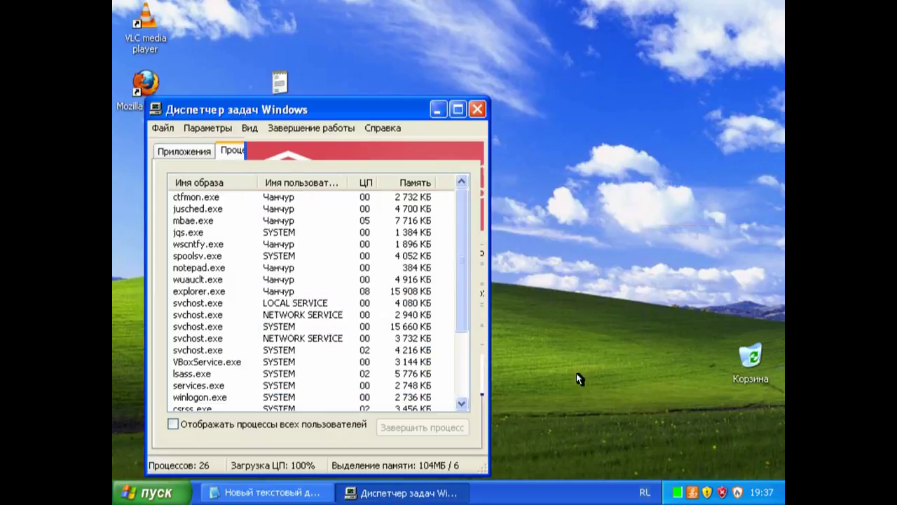
pyautogui.click(478, 110)
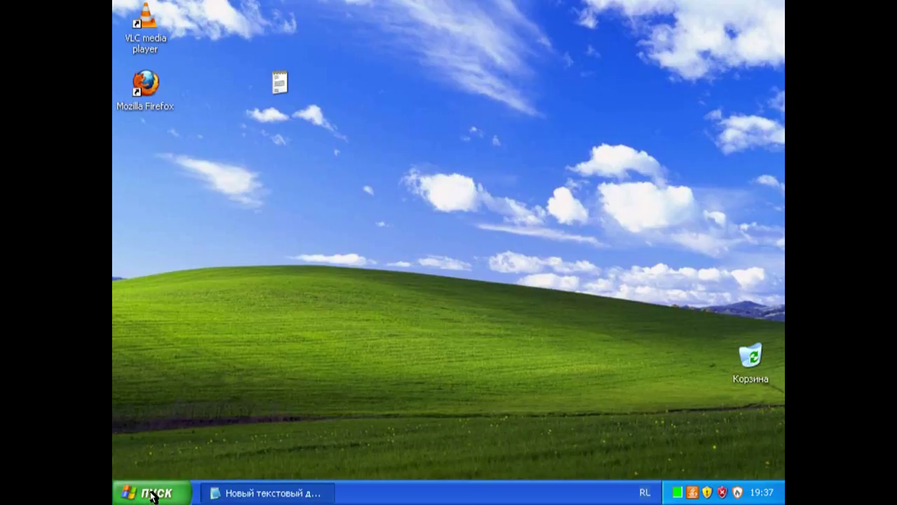
# Relaunch Internet Explorer with the WICAR test page loaded and run the "Adobe Flash Hacking Team leak" exploit test.
pyautogui.click(172, 485)
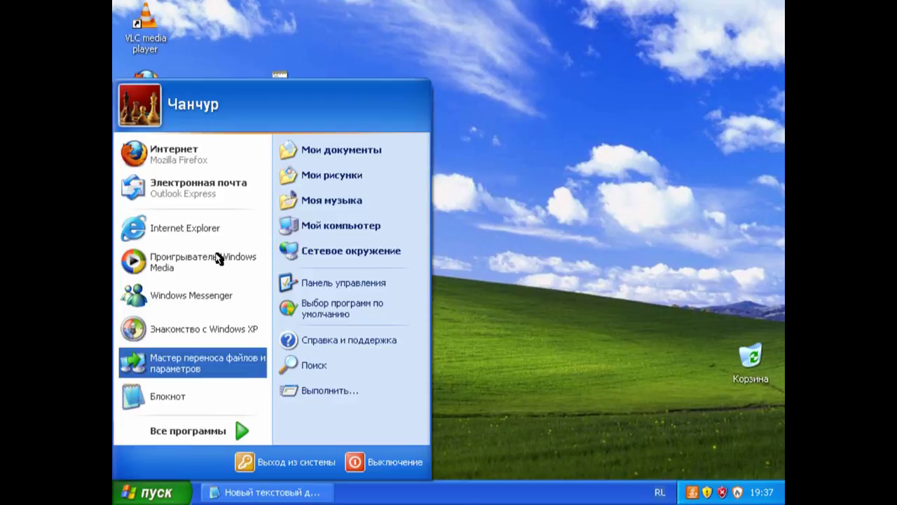
pyautogui.click(194, 229)
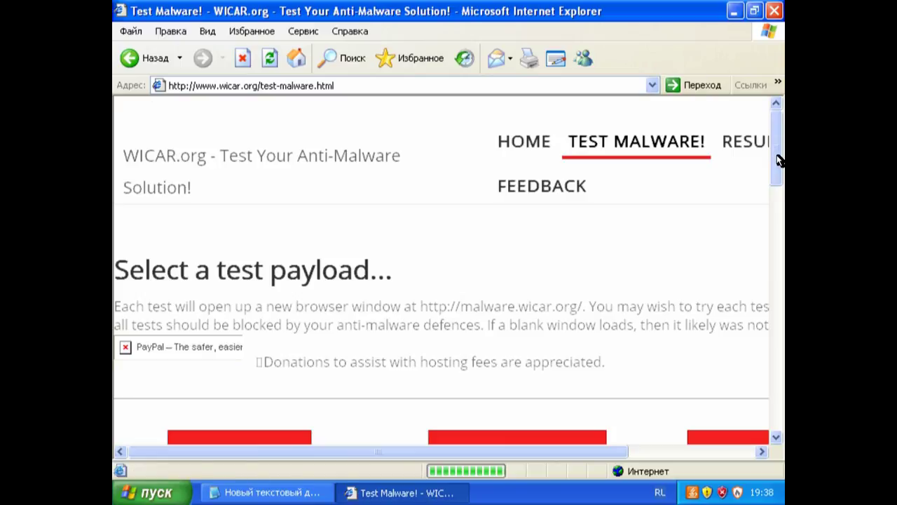
pyautogui.scroll(-3, 776, 204)
pyautogui.scroll(-10, 776, 218)
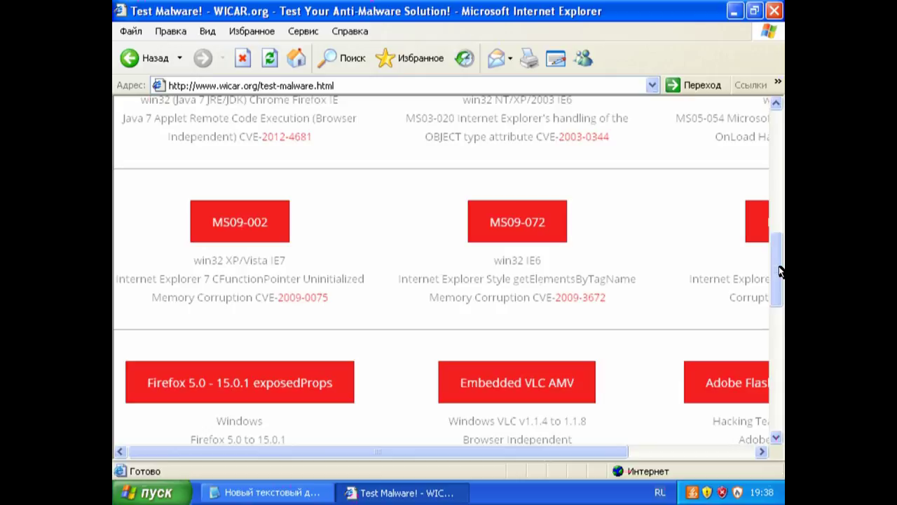
pyautogui.moveTo(780, 276); pyautogui.dragTo(779, 303)
pyautogui.moveTo(607, 457); pyautogui.dragTo(733, 455)
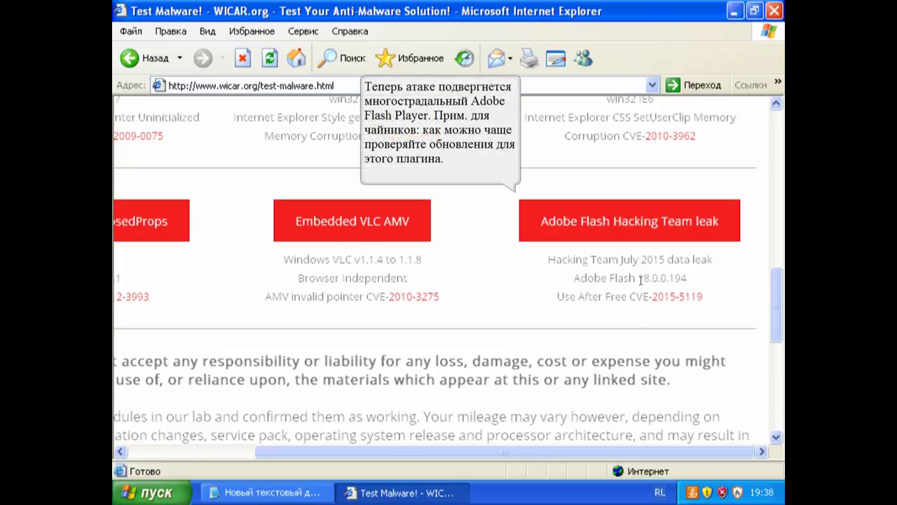
pyautogui.click(530, 329)
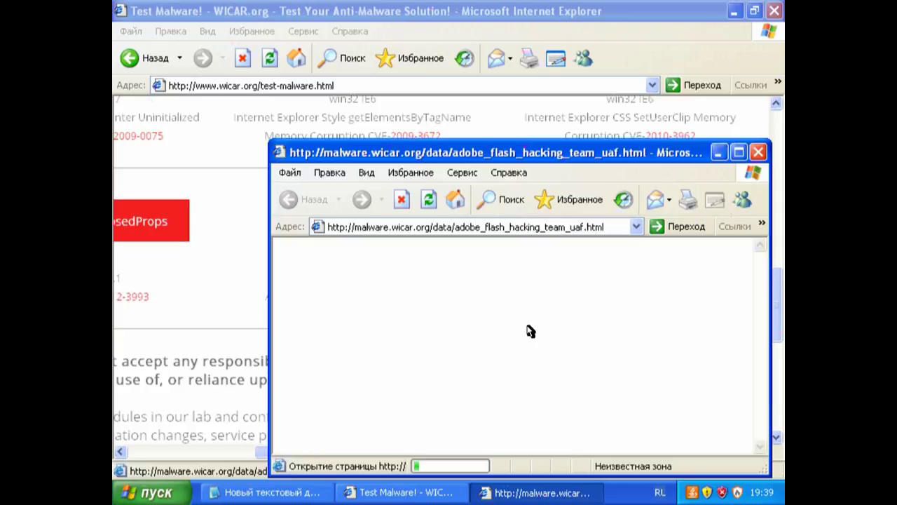
# Open Windows Task Manager to inspect the running processes after the Adobe Flash exploit test.
pyautogui.rightClick(626, 493)
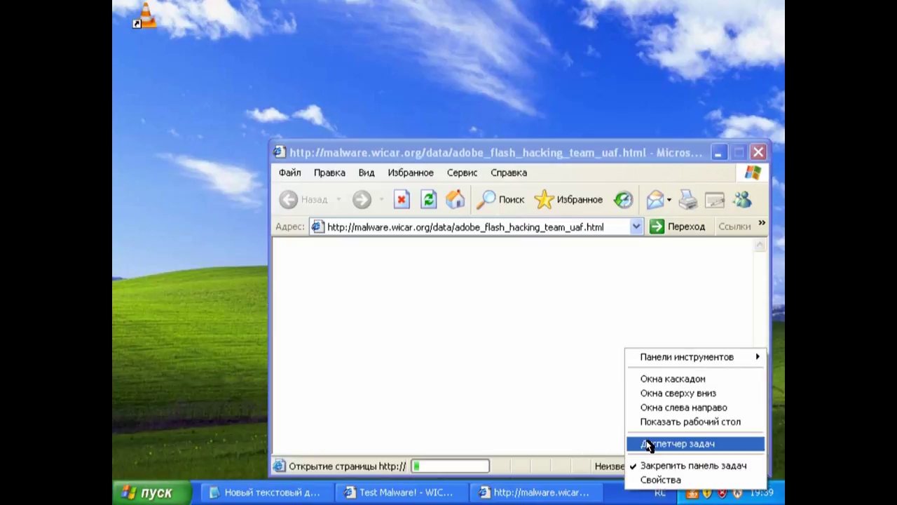
pyautogui.click(645, 442)
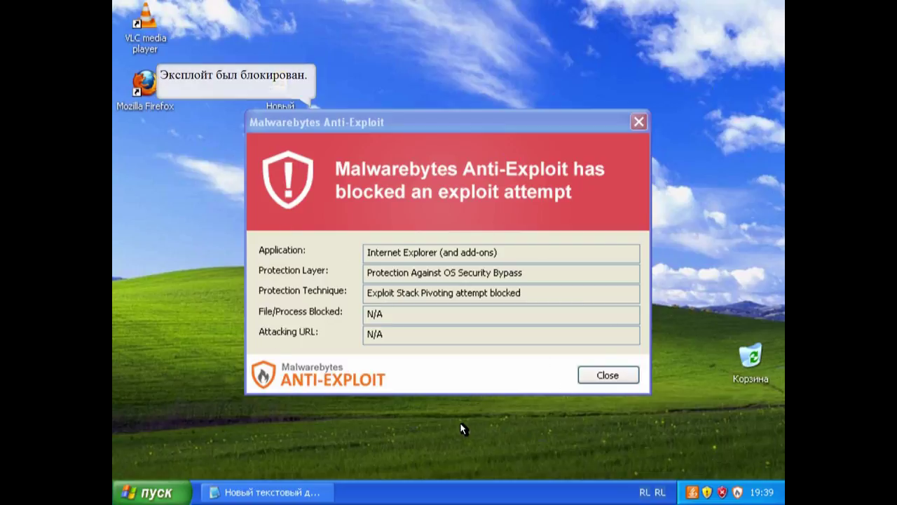
pyautogui.hotkey('ctrl', 'shift', 'Escape')
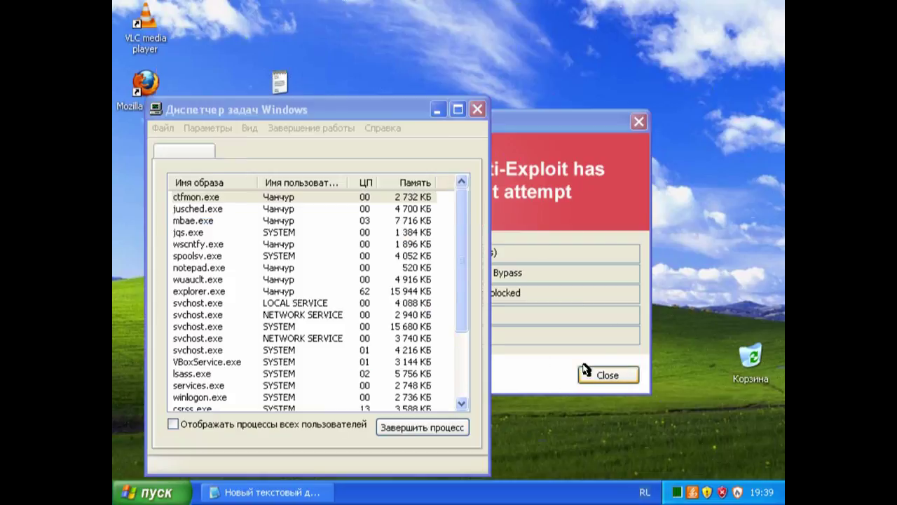
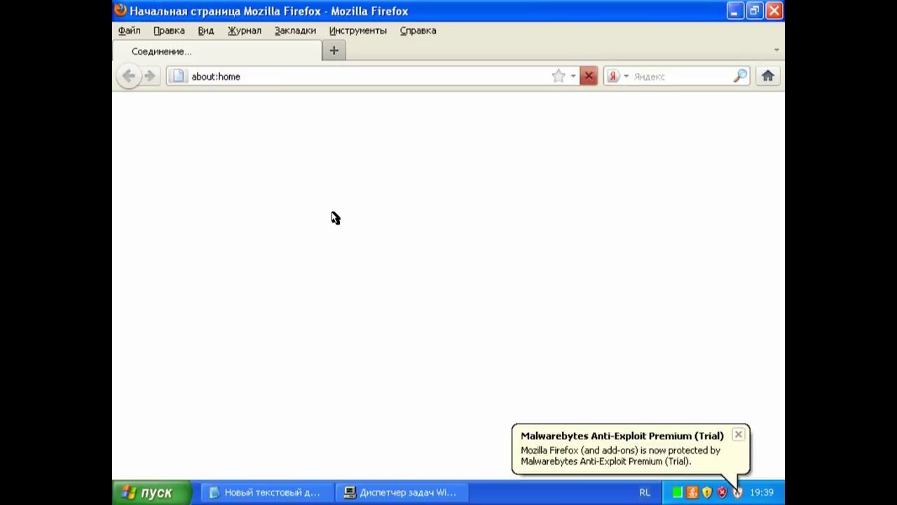
pyautogui.click(243, 79)
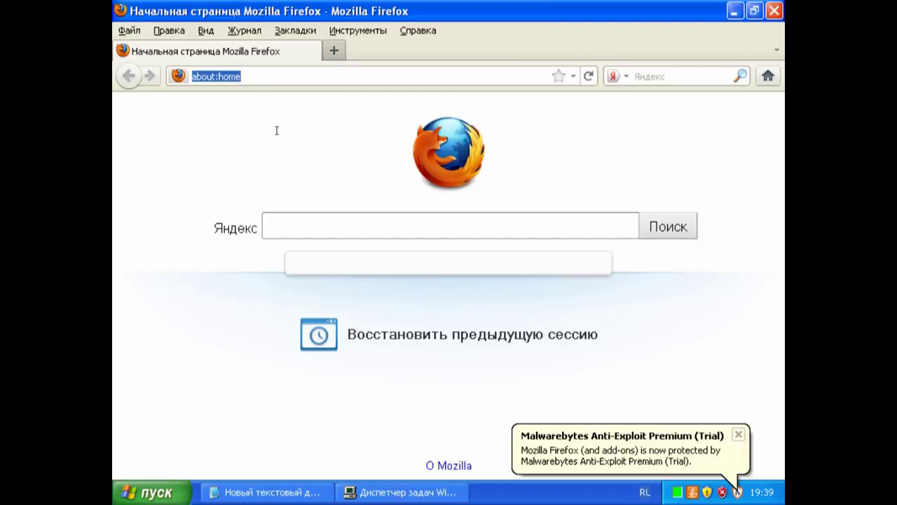
pyautogui.hotkey('shift', 'F10')
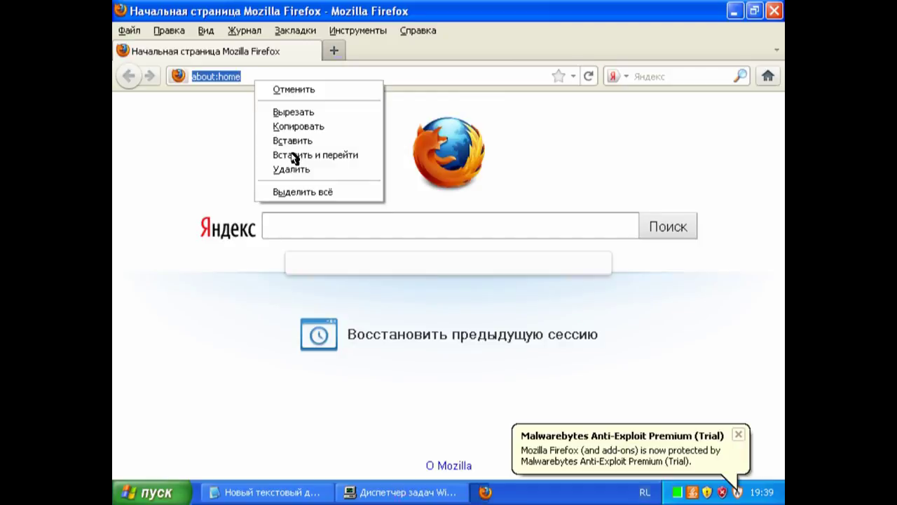
pyautogui.click(293, 158)
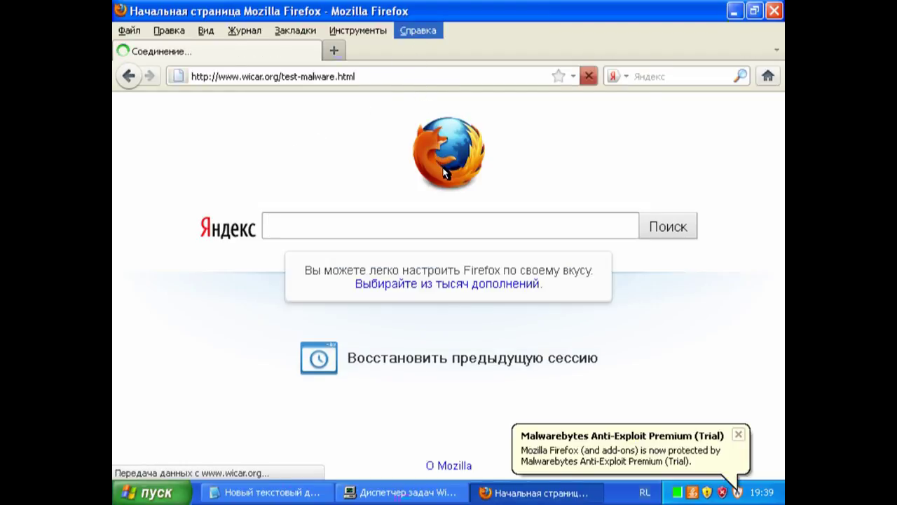
# Check the installed Firefox version in the About Firefox window and close that window.
pyautogui.press('Up')
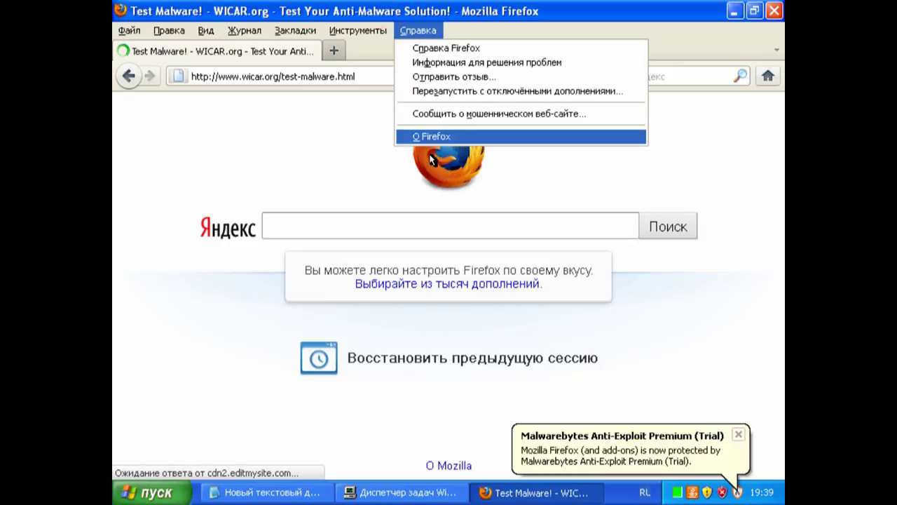
pyautogui.click(361, 226)
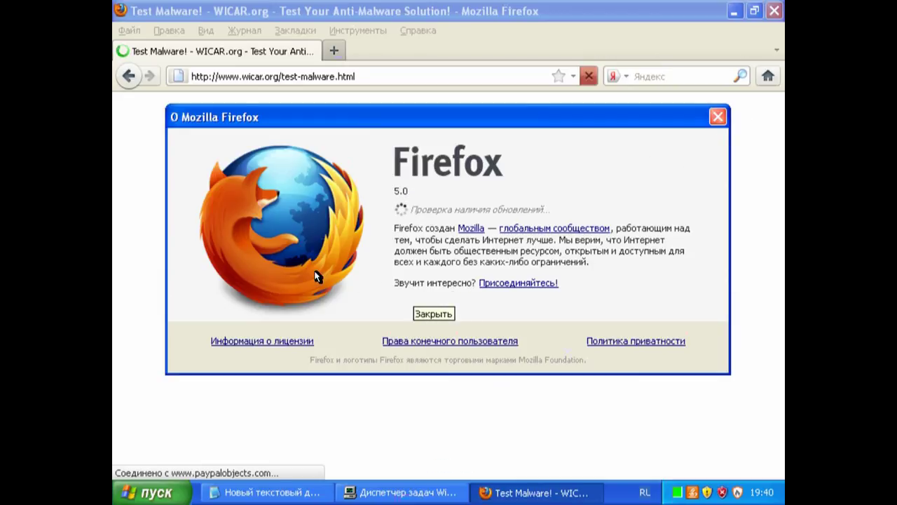
pyautogui.press('Escape')
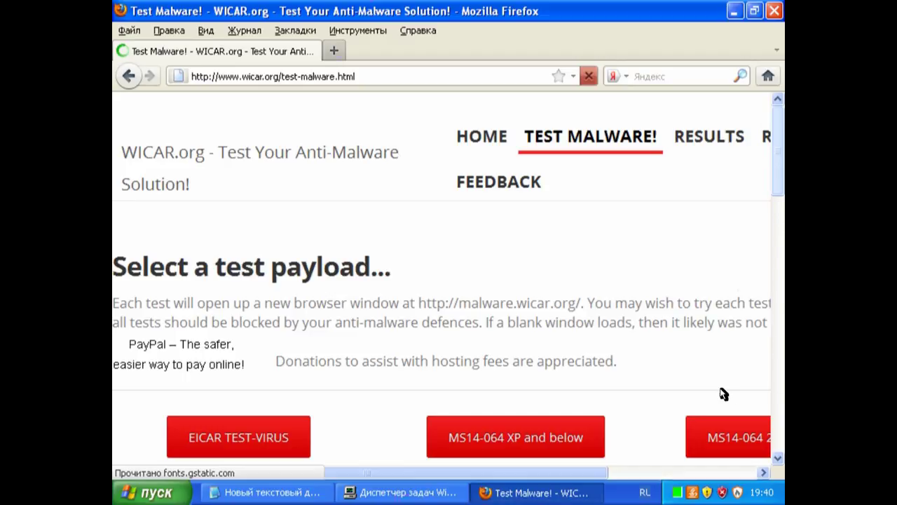
# Run the "Firefox 5.0 - 15.0.1 exposedProps" exploit test, and close the launched Calculator and the test's tab.
pyautogui.scroll(-15, 724, 394)
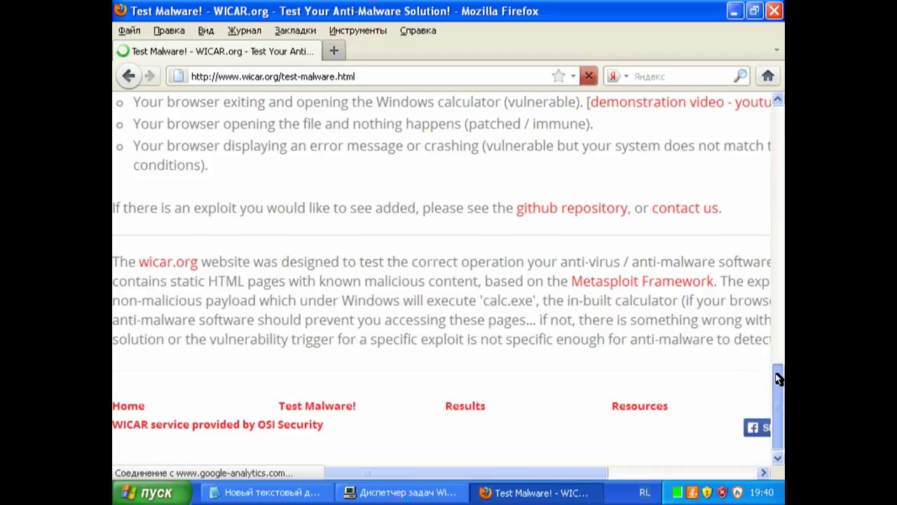
pyautogui.scroll(4, 777, 364)
pyautogui.scroll(4, 769, 308)
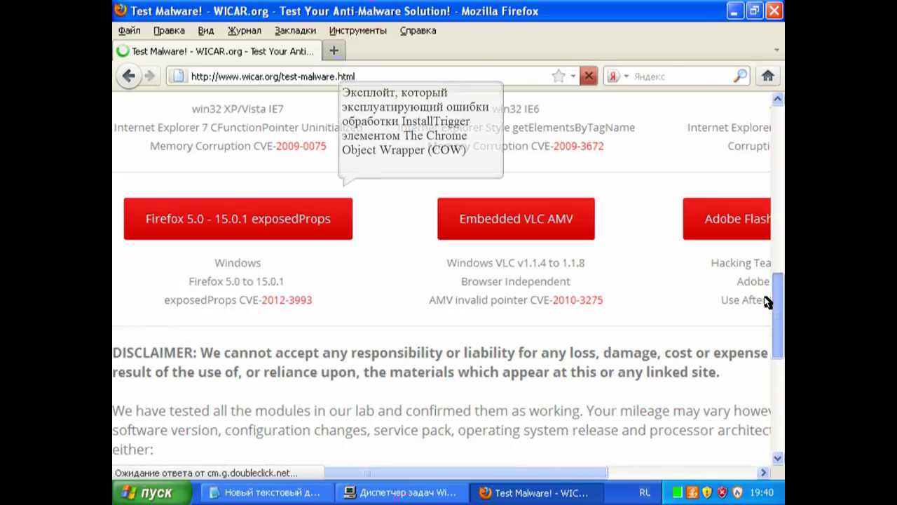
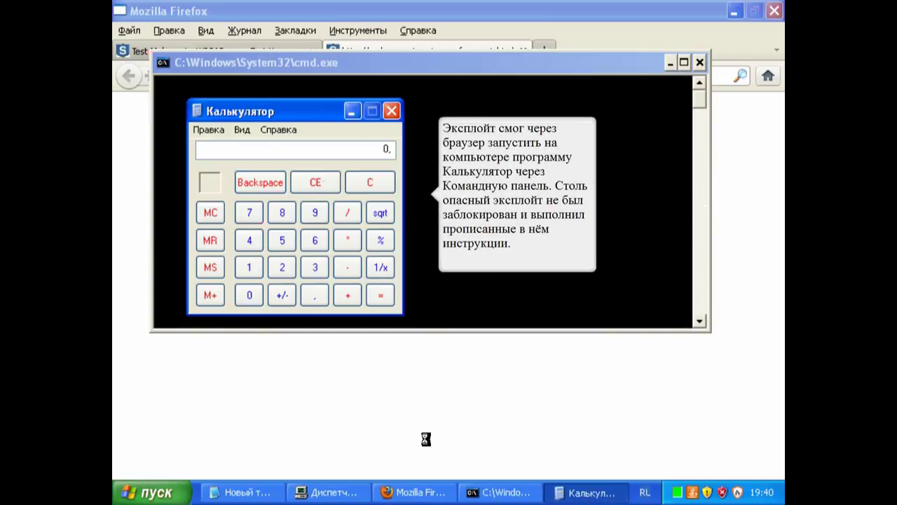
pyautogui.click(391, 111)
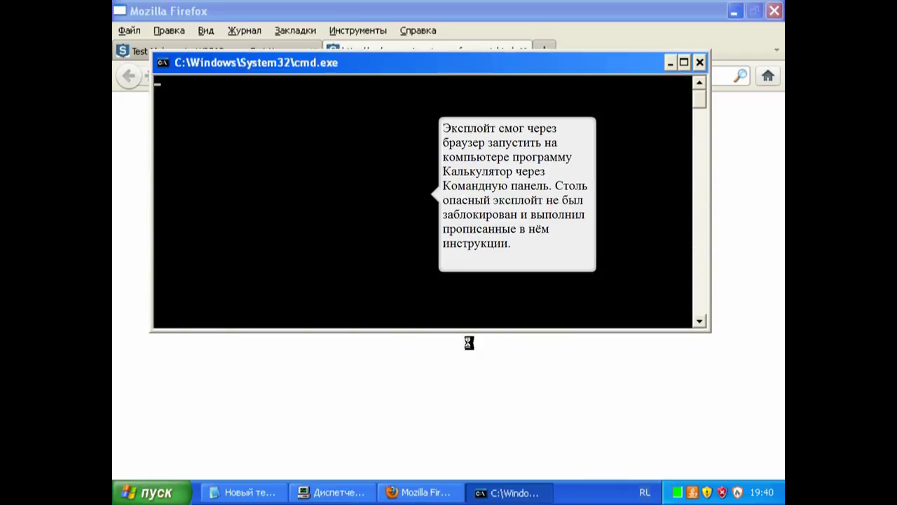
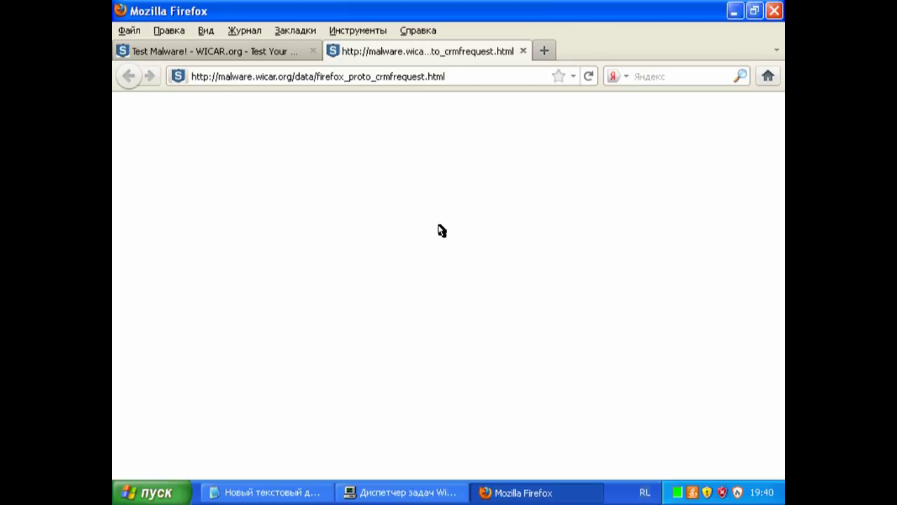
pyautogui.click(527, 54)
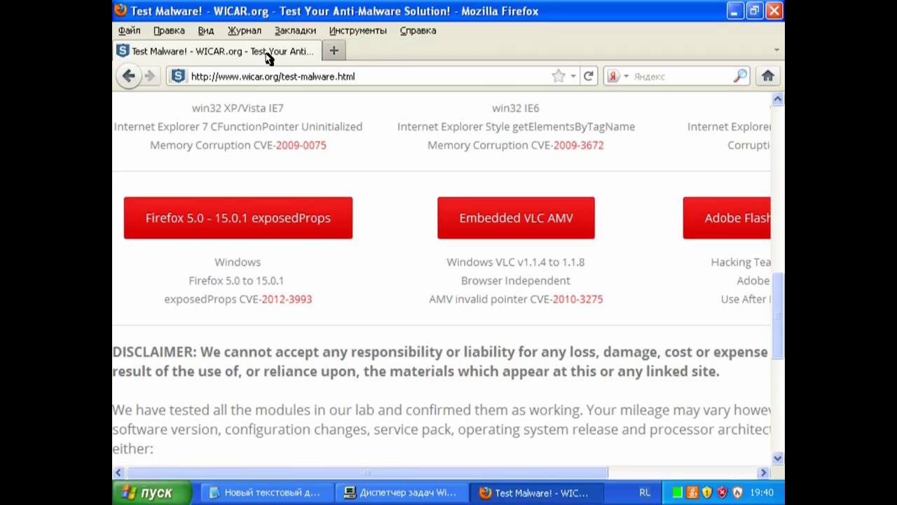
# Run the "Embedded VLC AMV" exploit test in Firefox and inspect the running processes in Windows Task Manager.
pyautogui.moveTo(488, 474); pyautogui.dragTo(675, 469)
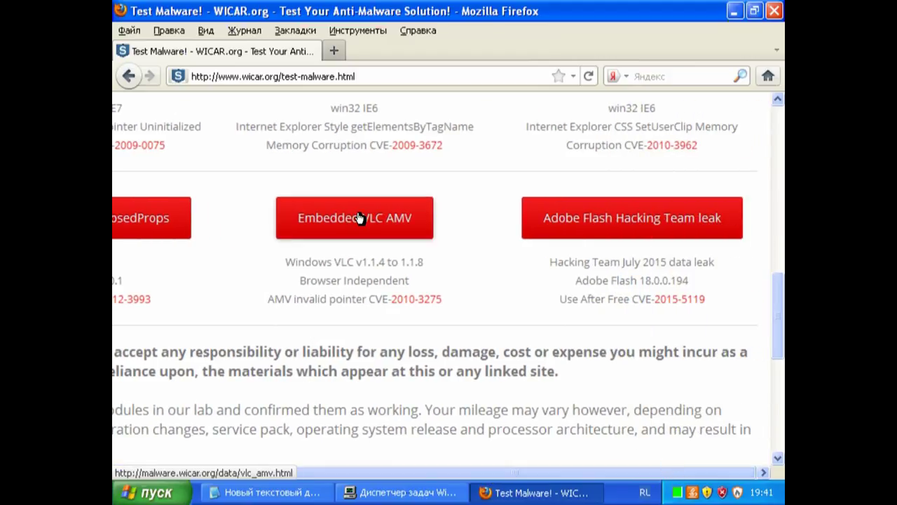
pyautogui.click(466, 299)
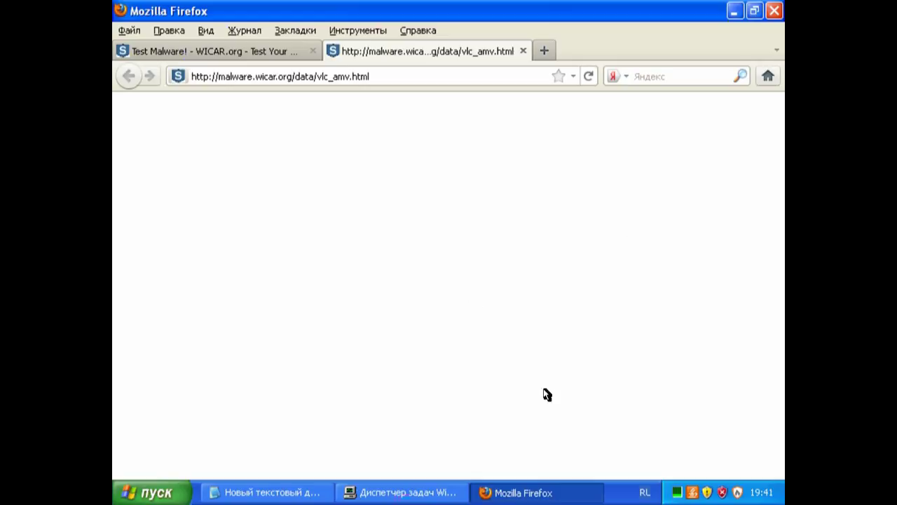
pyautogui.click(437, 493)
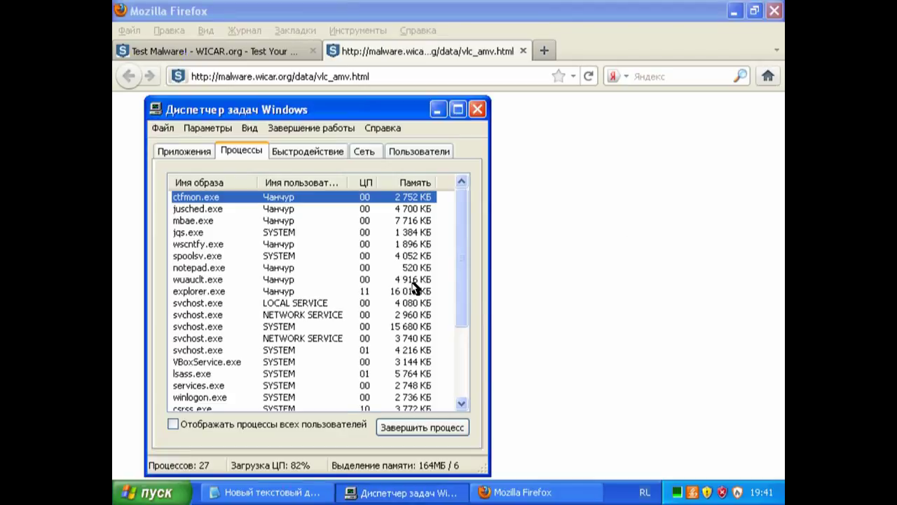
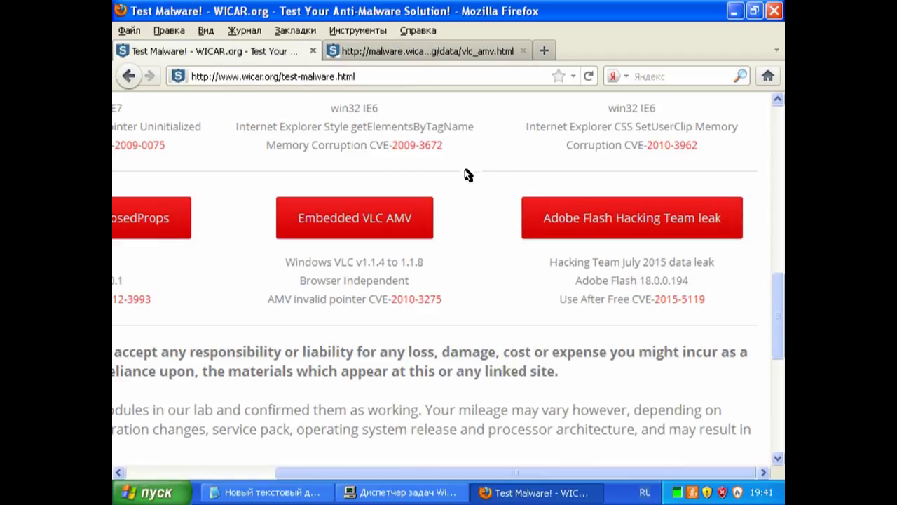
# Run the "Adobe Flash Hacking Team leak" test in Firefox, check the running processes in Task Manager, and dismiss the Malwarebytes Anti-Exploit alert.
pyautogui.click(633, 226)
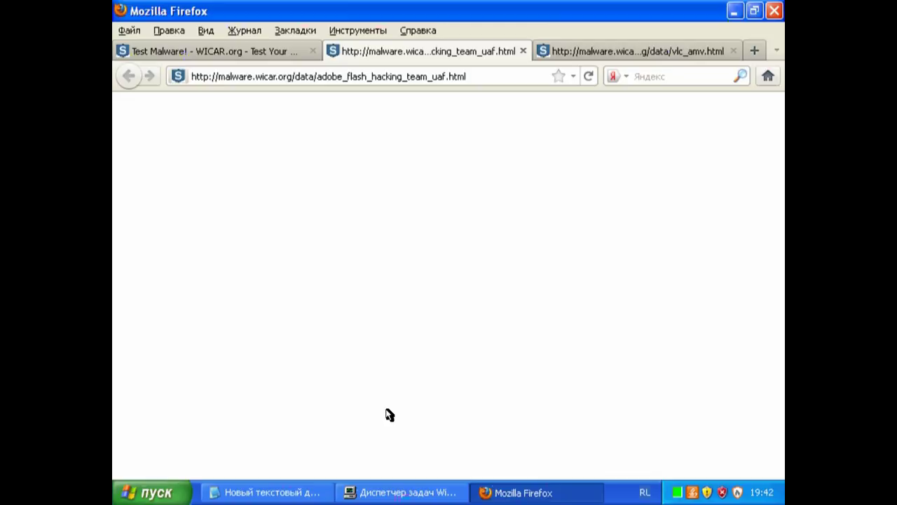
pyautogui.click(400, 490)
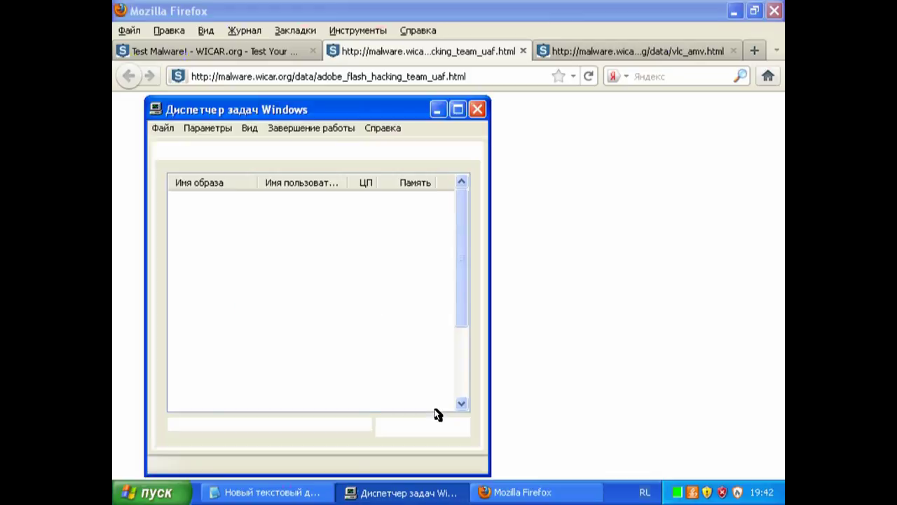
pyautogui.moveTo(462, 261); pyautogui.dragTo(458, 351)
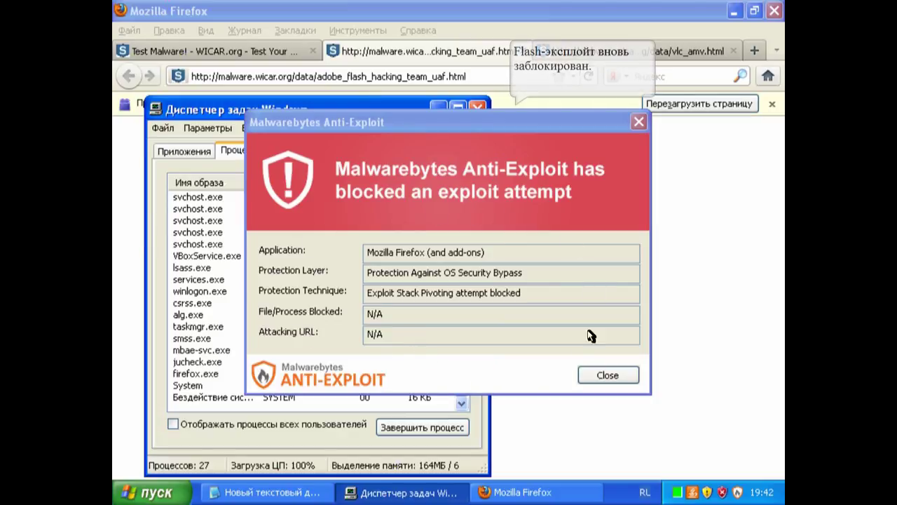
pyautogui.click(607, 376)
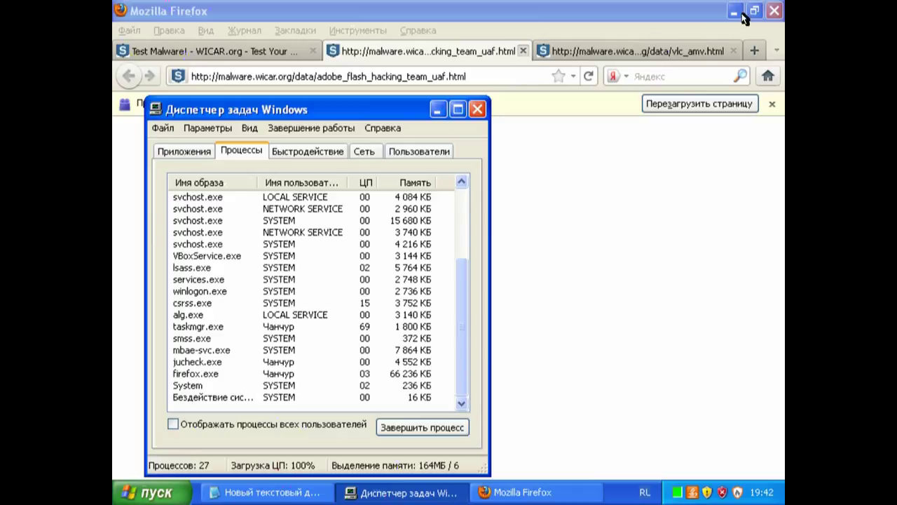
# Close Windows Task Manager and Firefox, confirming that all open tabs are closed.
pyautogui.click(776, 12)
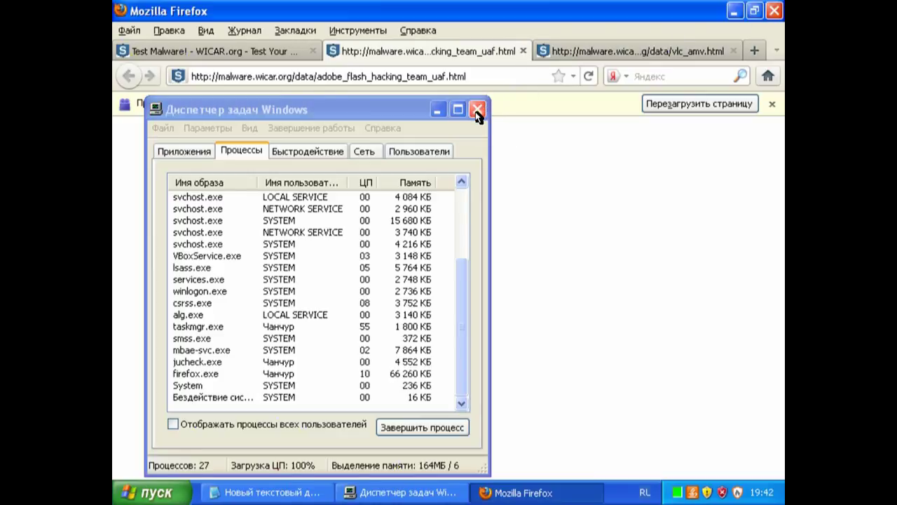
pyautogui.click(469, 139)
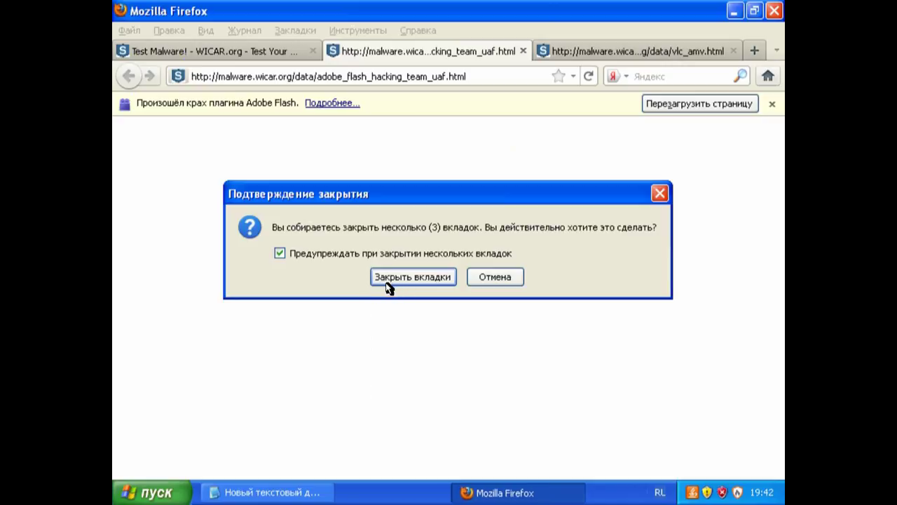
pyautogui.click(431, 280)
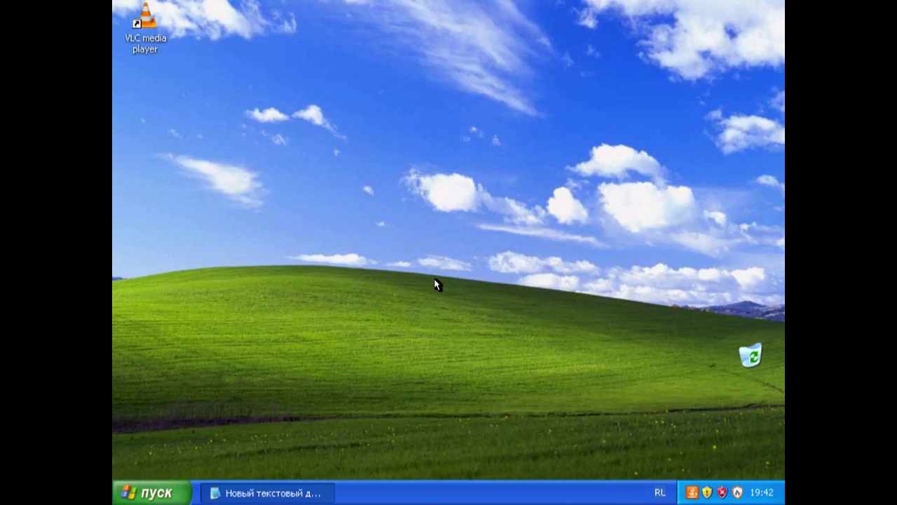
# Open Malwarebytes Anti-Exploit, review the logged exploit events with their dates and descriptions, and close the program window.
pyautogui.doubleClick(737, 492)
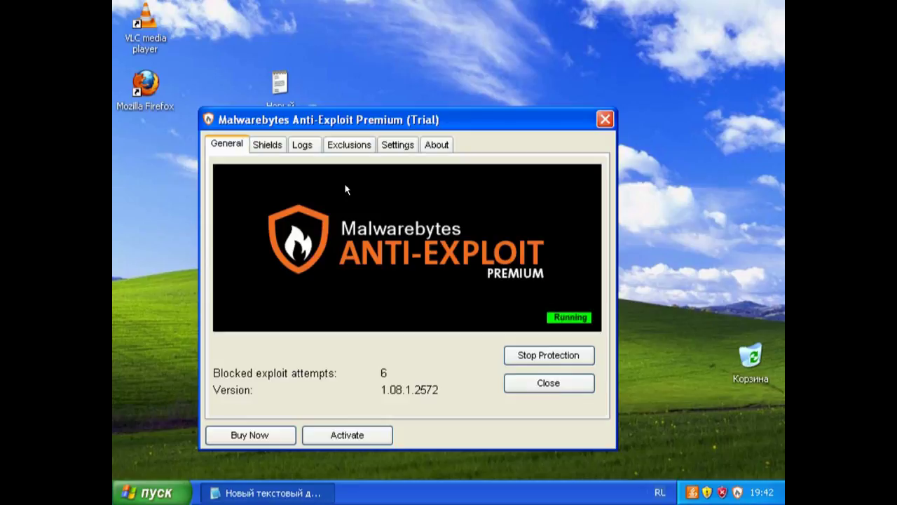
pyautogui.click(313, 150)
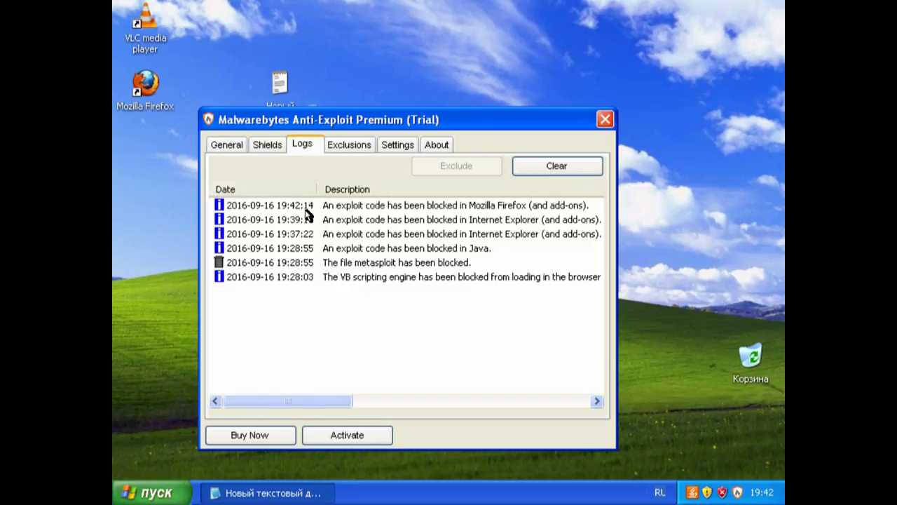
pyautogui.moveTo(317, 405); pyautogui.dragTo(294, 403)
pyautogui.click(604, 121)
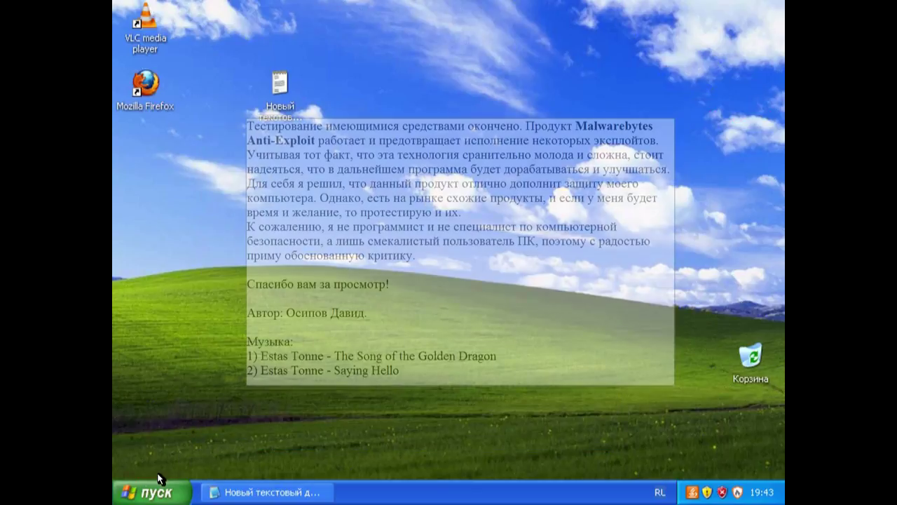